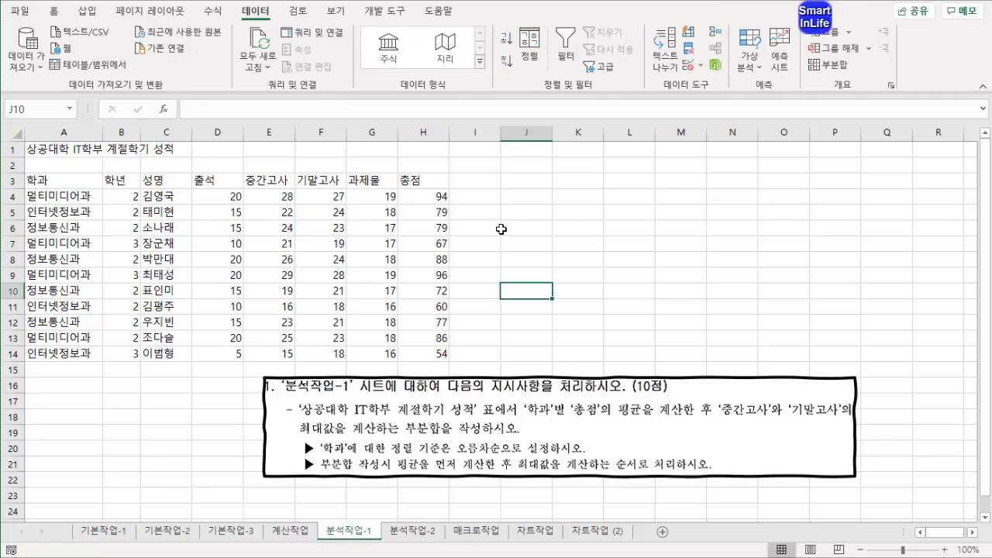
click(502, 228)
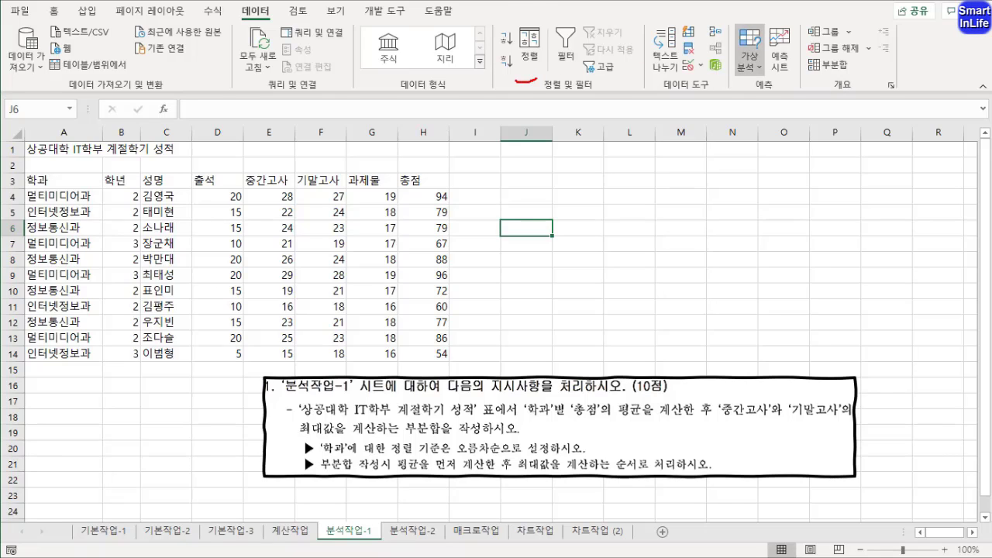
drag(516, 78, 531, 87)
drag(855, 78, 857, 70)
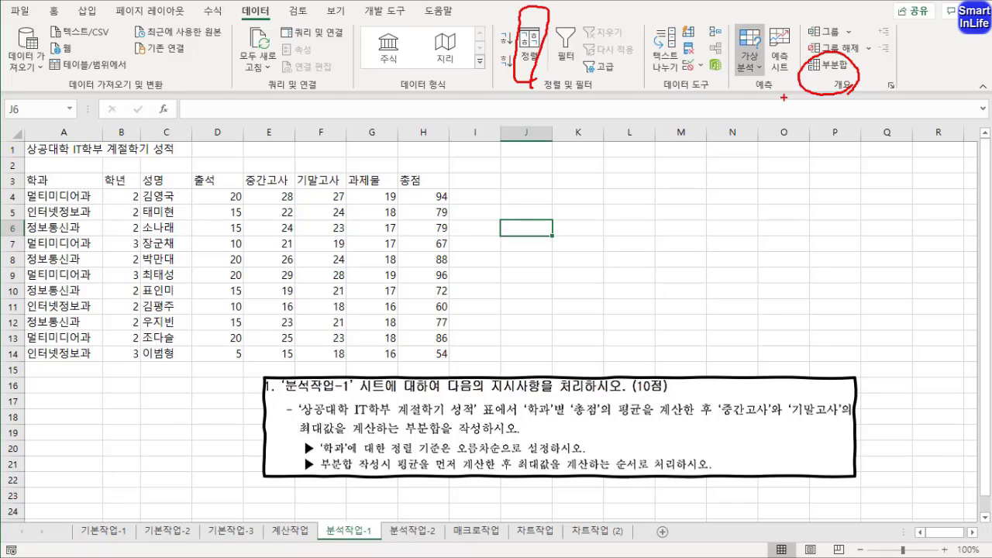
mouse_move(740, 87)
mouse_down()
mouse_move(757, 24)
mouse_move(760, 90)
mouse_up()
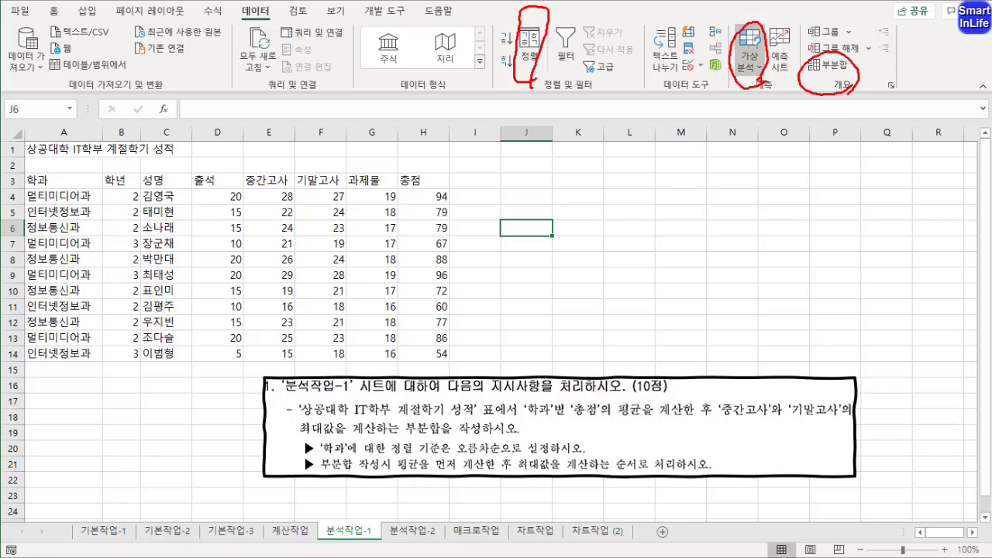
key(Escape)
click(749, 58)
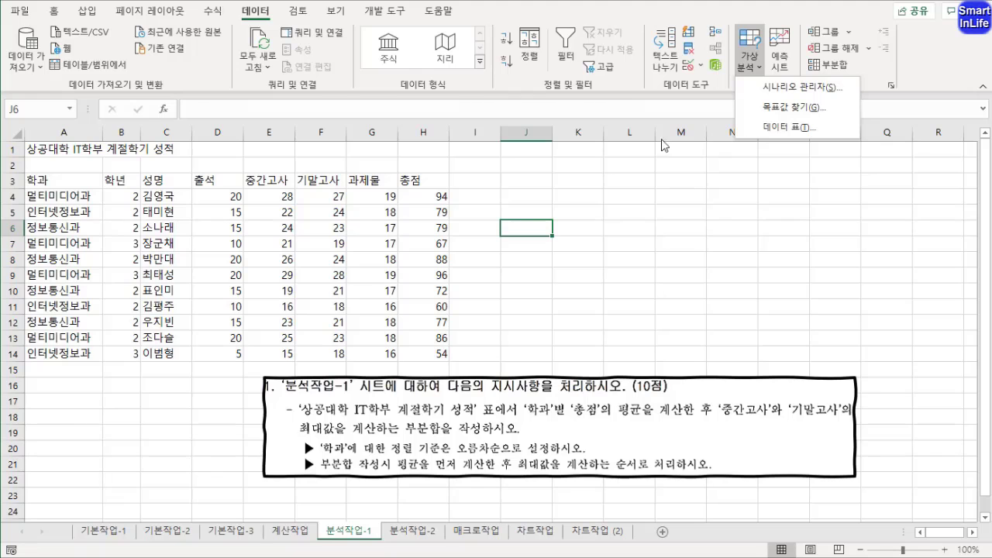
click(87, 11)
click(400, 531)
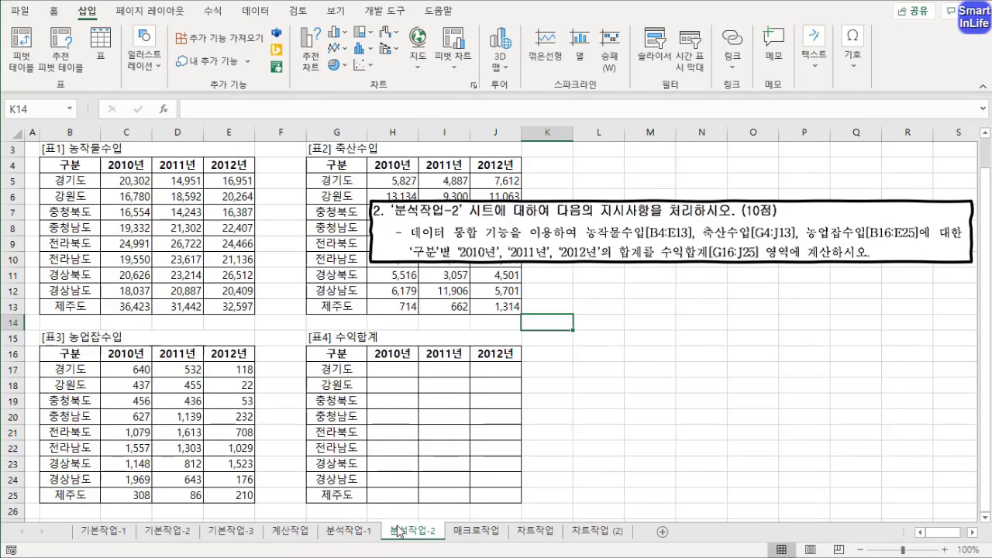
click(353, 532)
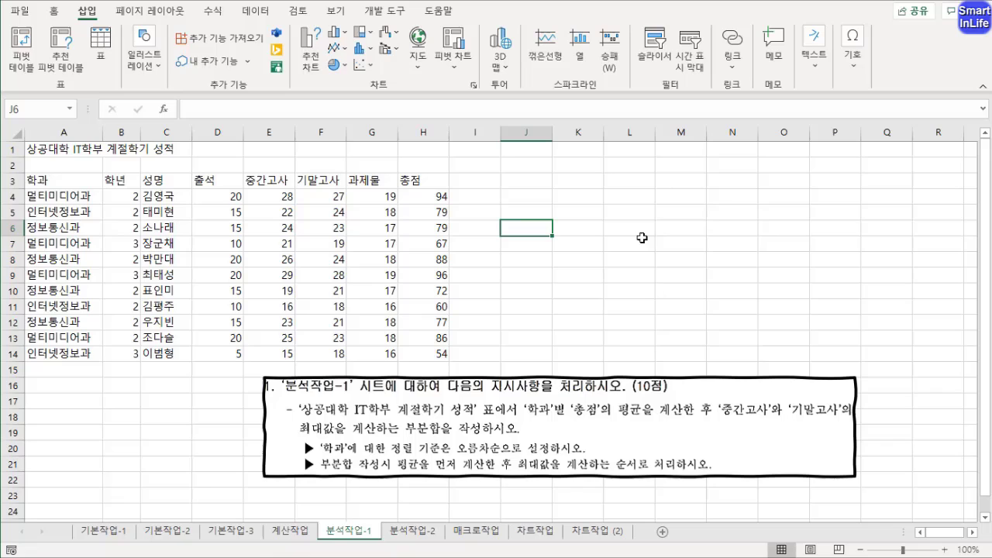
click(255, 11)
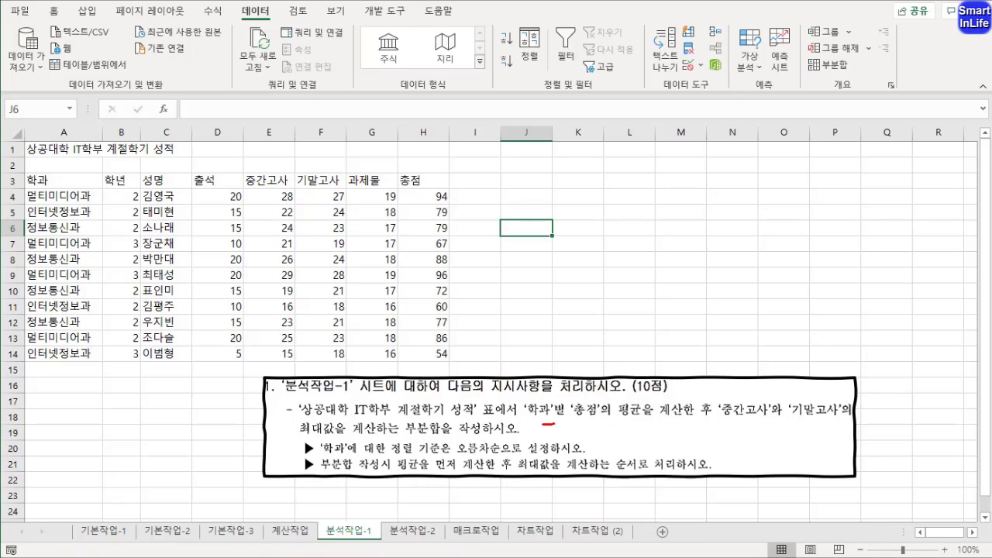
- Examine the task instructions below the score table for the required sort order and subtotal calculations
mouse_move(542, 425)
mouse_down()
mouse_move(554, 394)
mouse_move(633, 420)
mouse_up()
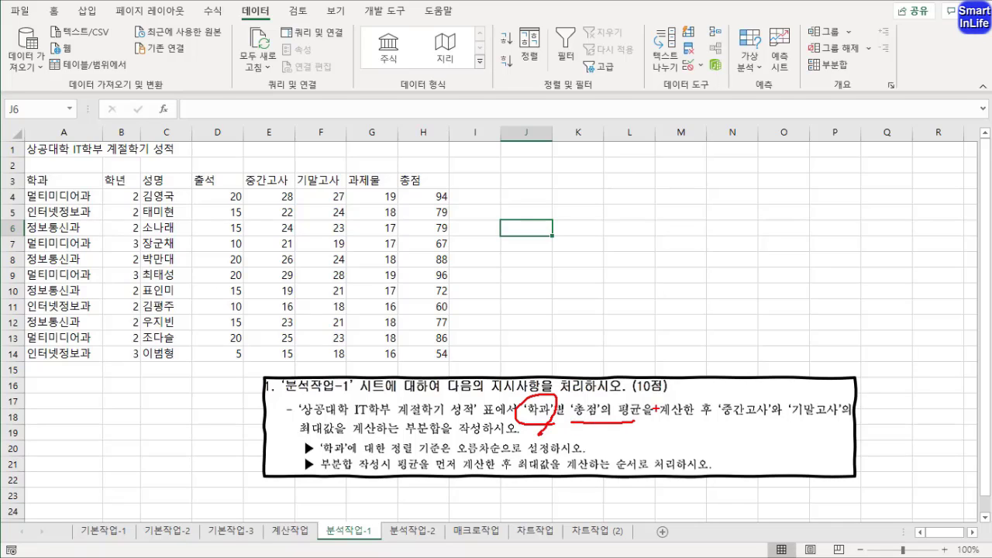
drag(696, 378, 653, 422)
drag(723, 417, 803, 421)
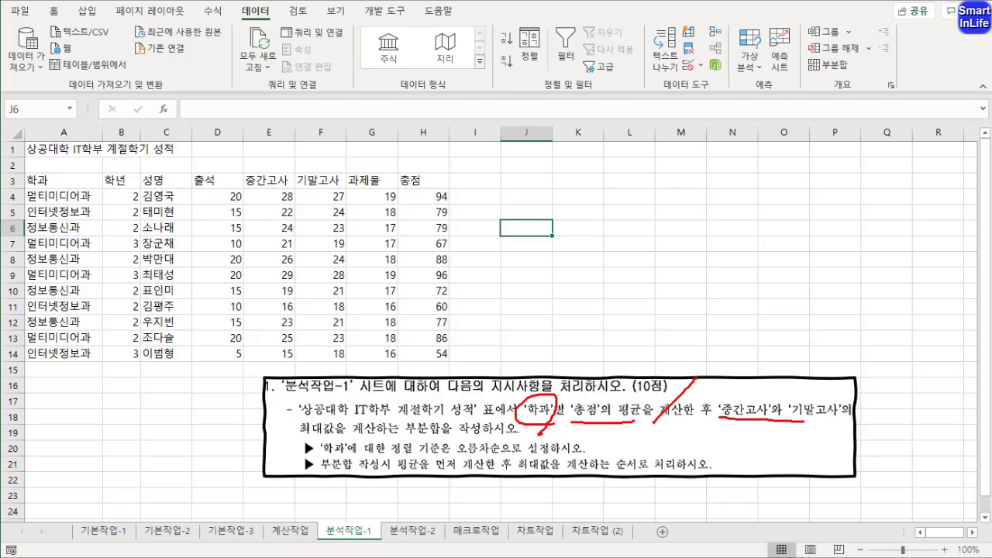
mouse_move(286, 436)
mouse_down()
mouse_move(347, 420)
mouse_move(301, 430)
mouse_up()
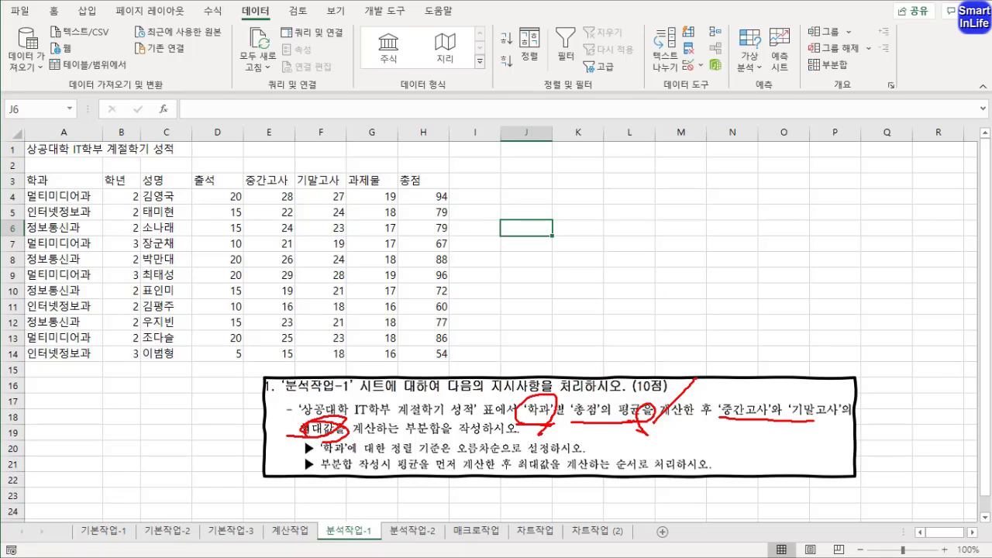
mouse_move(550, 425)
mouse_down()
mouse_move(575, 397)
mouse_move(516, 394)
mouse_move(559, 421)
mouse_up()
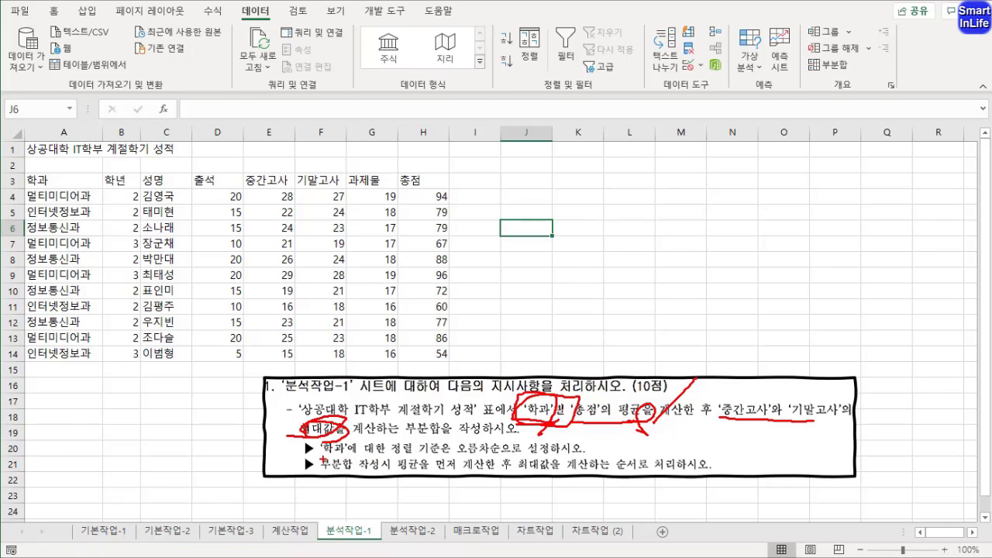
drag(322, 459, 367, 453)
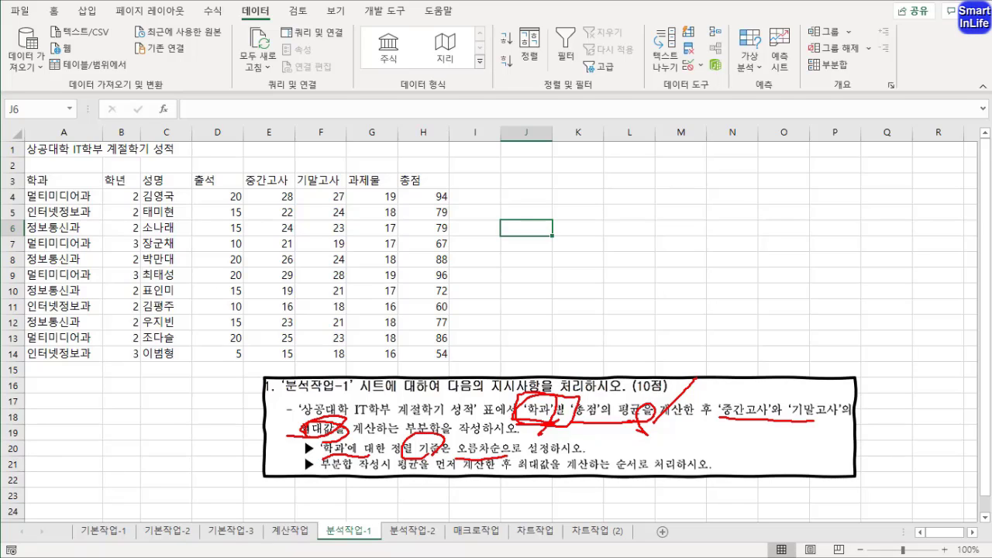
key(Escape)
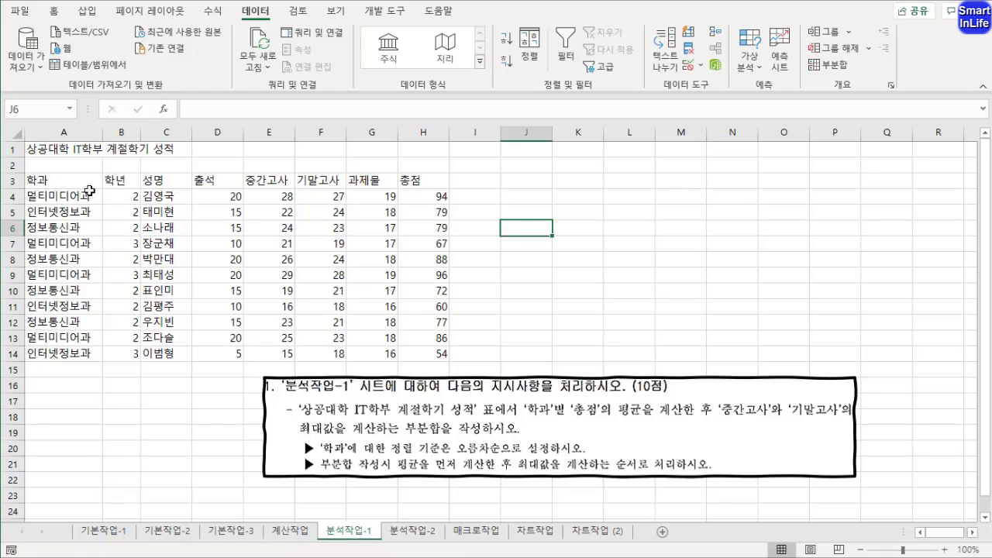
- Select the score table A3:H14 including its header row and open the Sort settings
drag(79, 183, 431, 352)
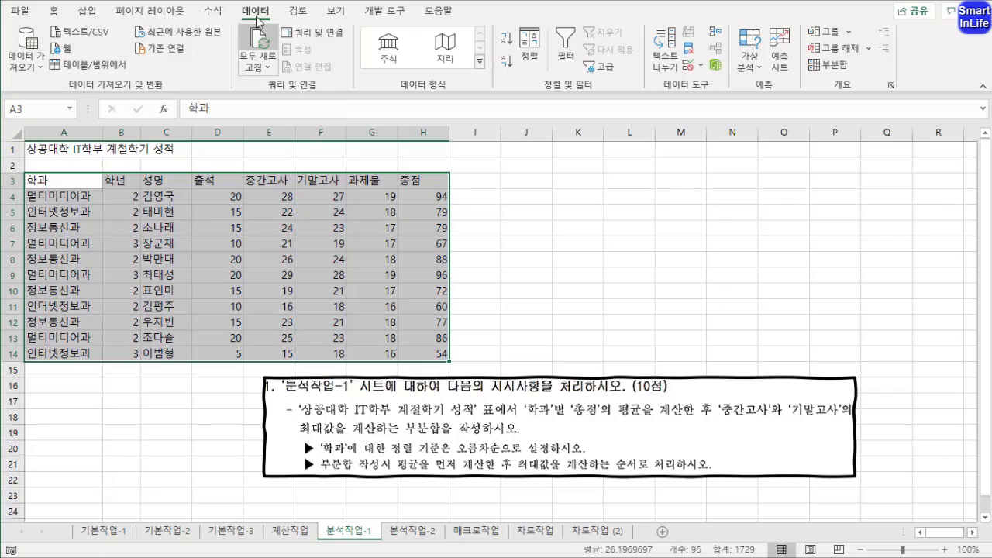
click(529, 47)
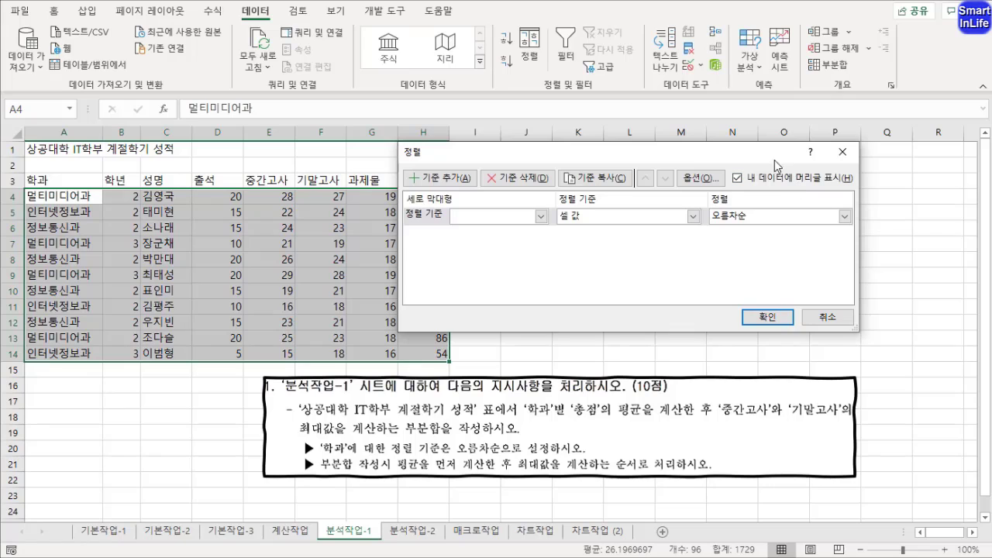
click(737, 178)
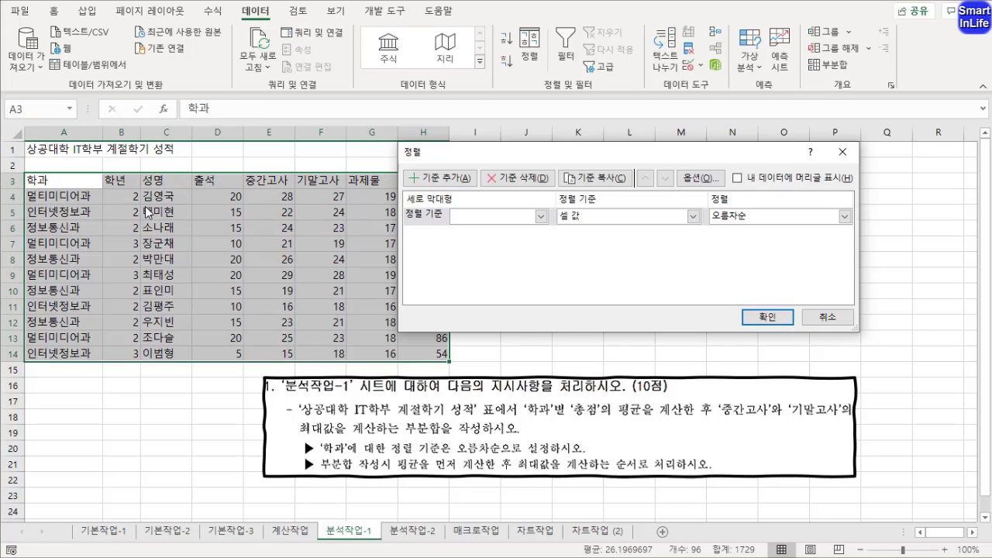
click(540, 217)
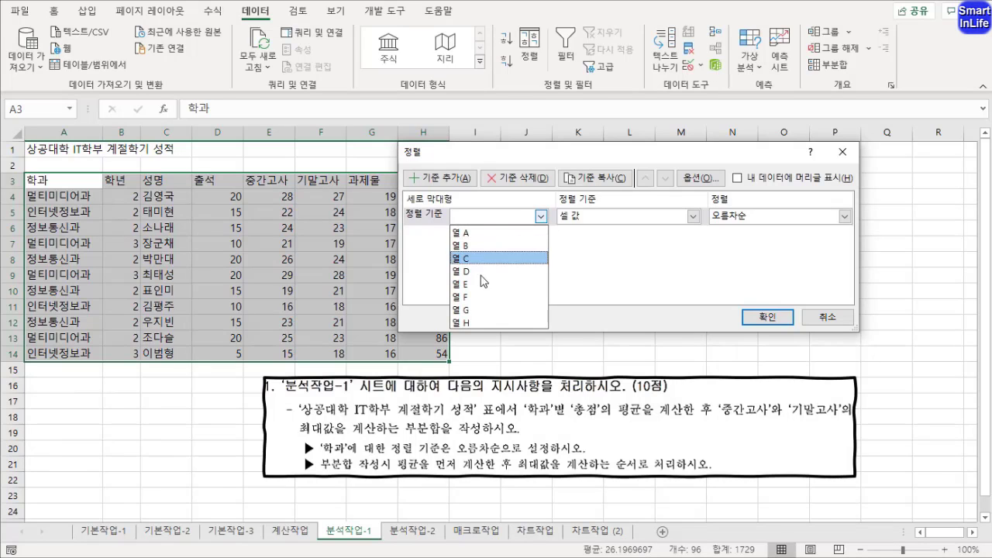
click(752, 186)
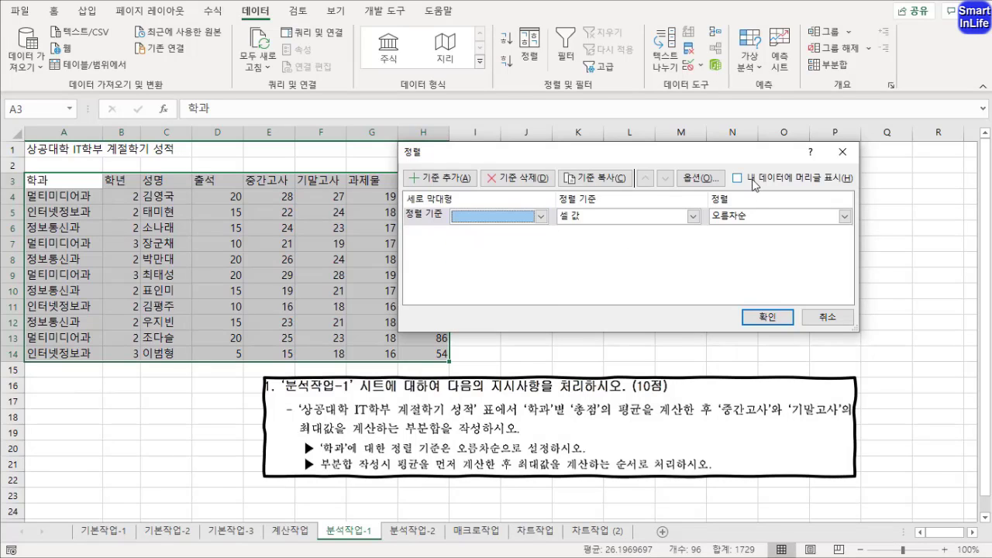
click(745, 182)
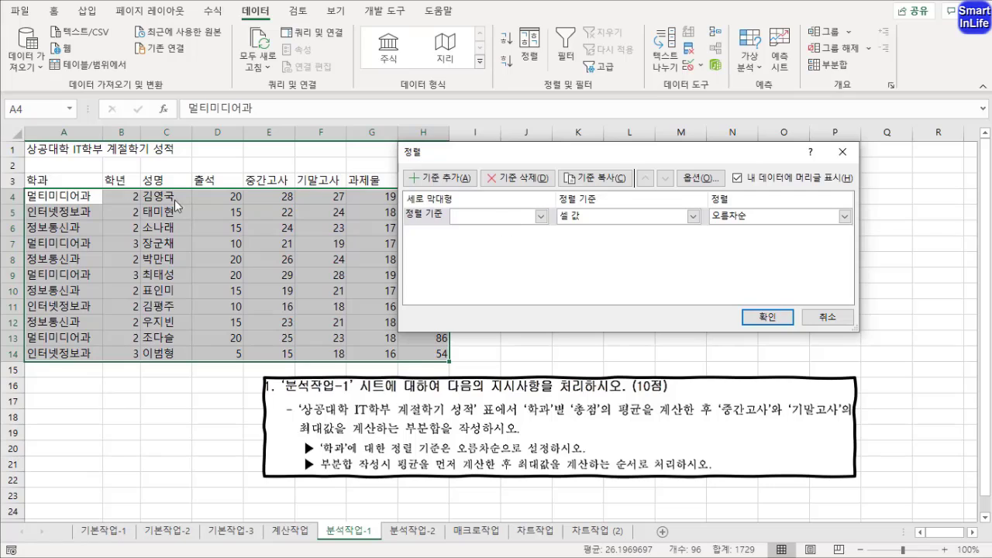
- Sort the score table by 학과 on cell values in ascending order (오름차순)
click(540, 216)
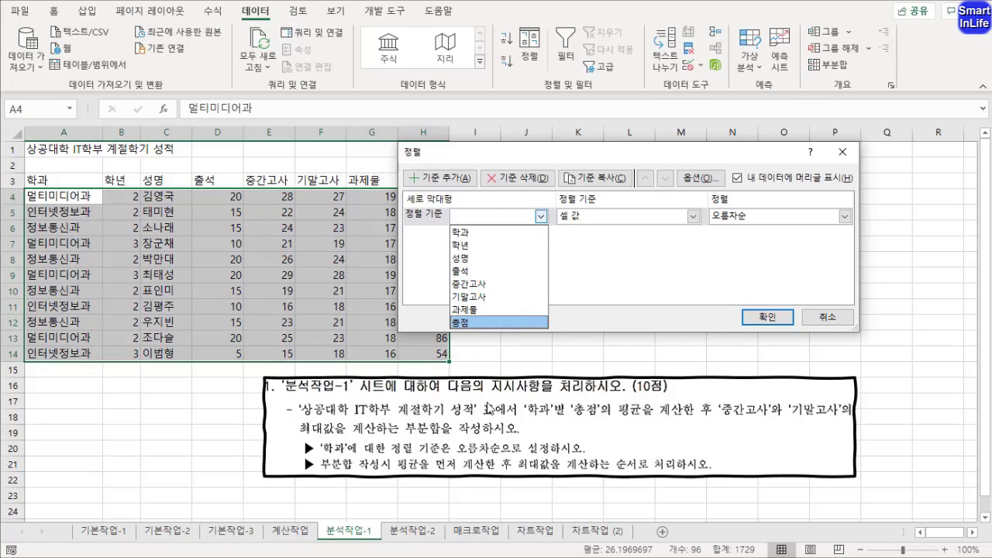
click(482, 233)
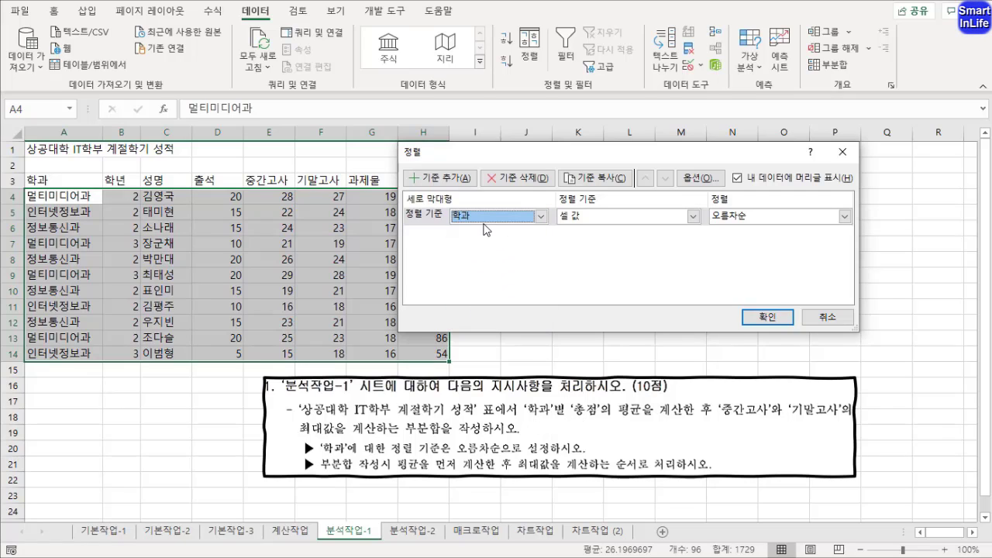
click(692, 219)
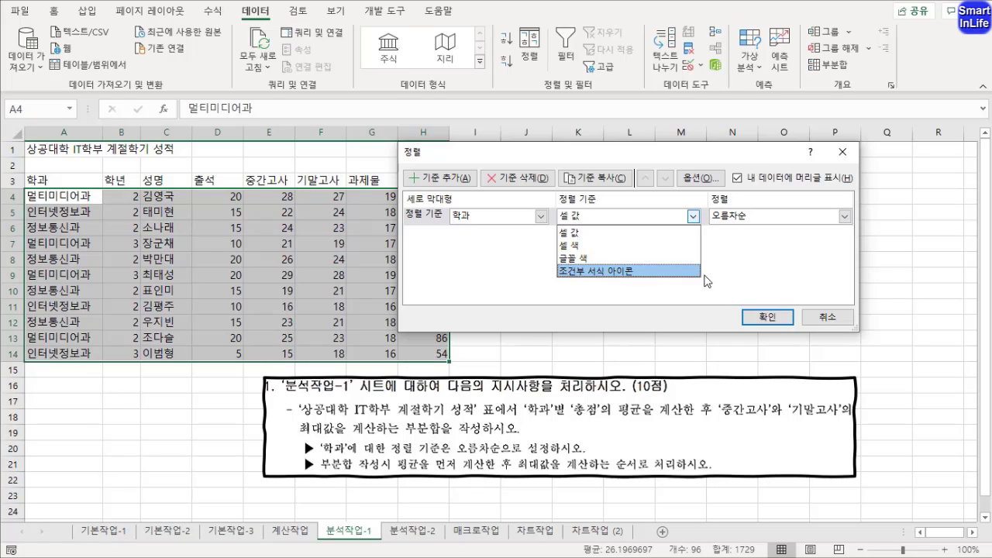
click(716, 250)
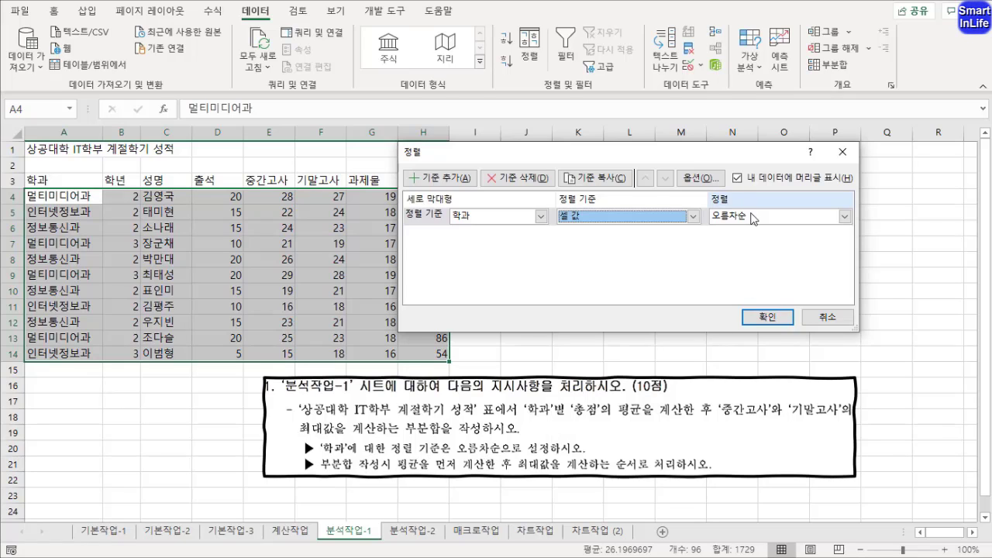
click(767, 317)
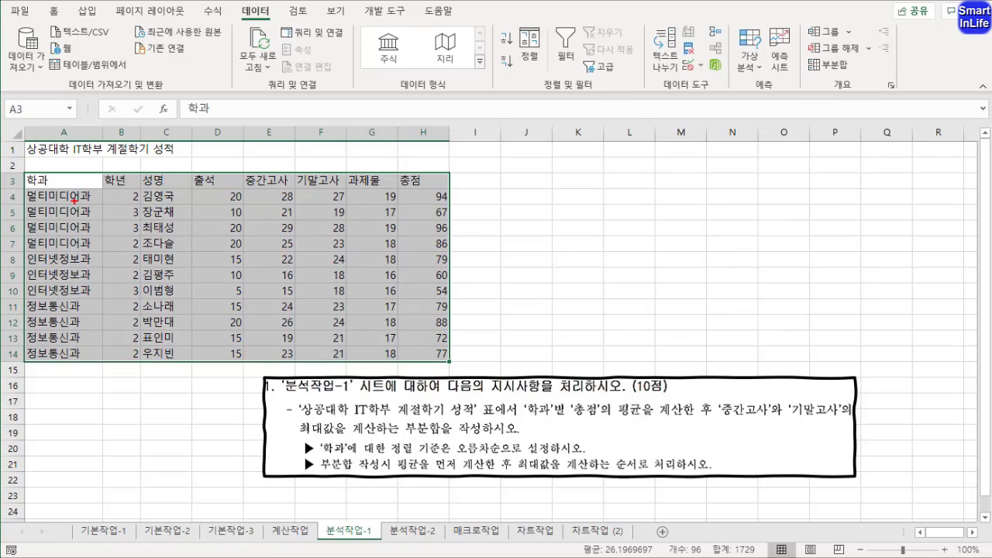
drag(102, 214, 96, 293)
drag(107, 225, 92, 254)
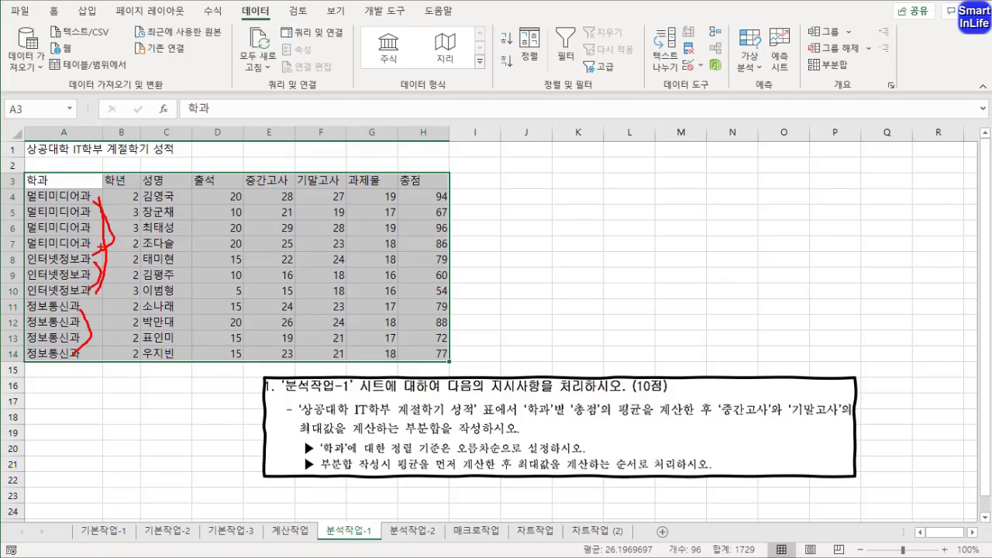
key(Escape)
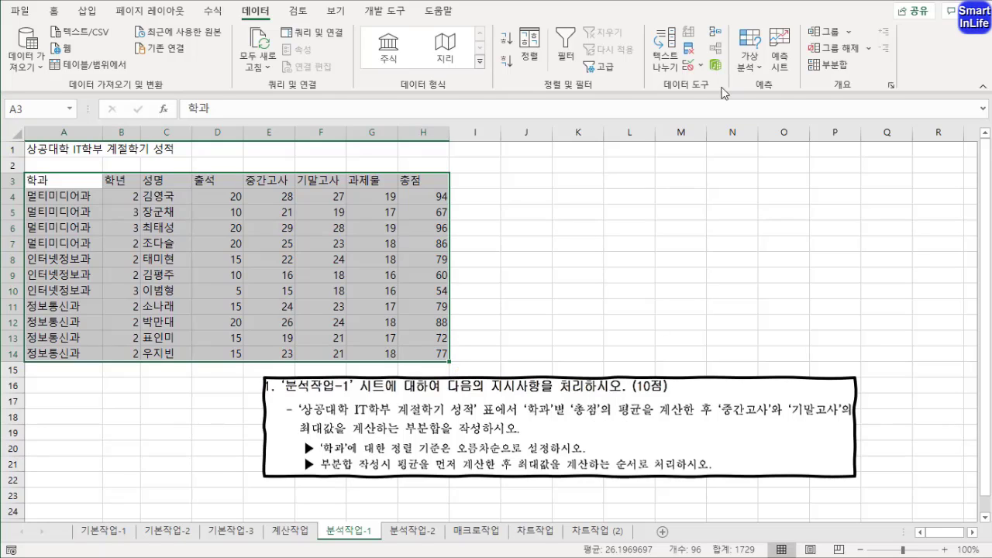
- Add subtotals to the sorted table grouped by 학과, using 평균 on 총점, with 새로운 값으로 대치 turned off
click(831, 66)
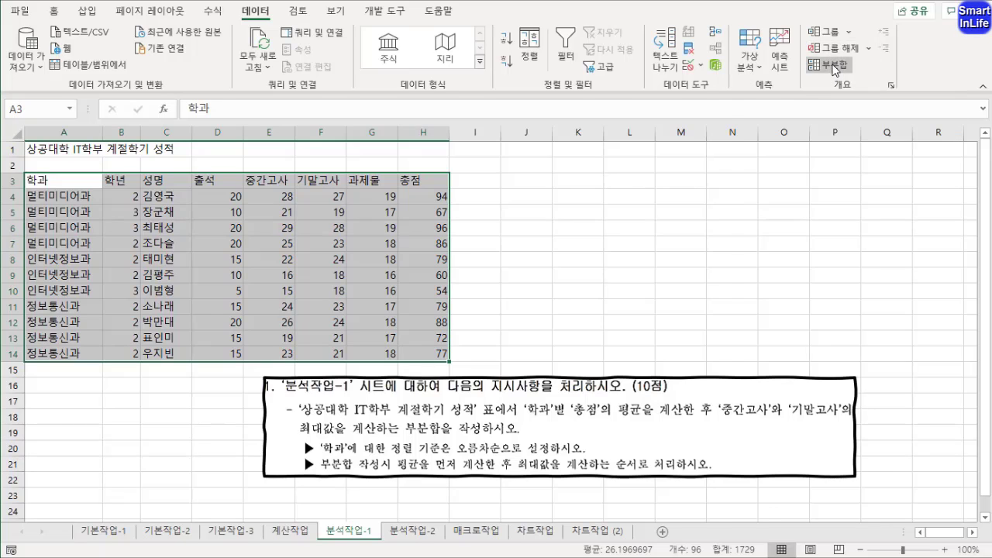
drag(596, 112, 591, 96)
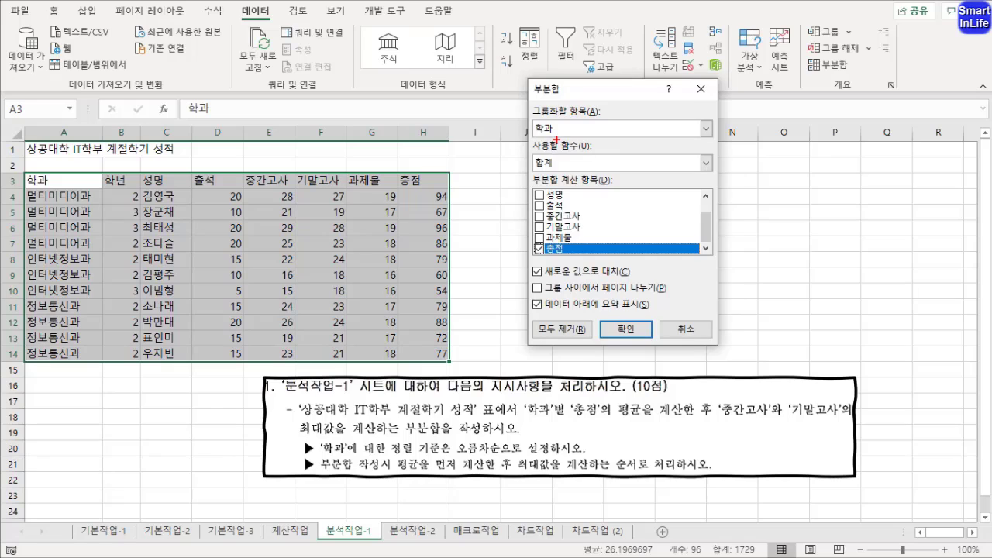
mouse_move(556, 138)
mouse_down()
mouse_move(523, 147)
mouse_move(577, 122)
mouse_up()
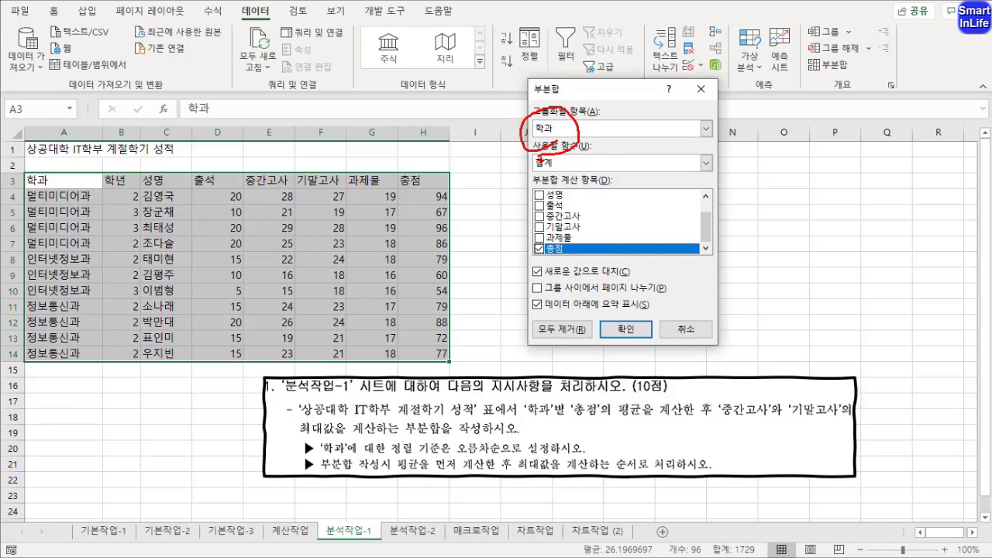
key(Escape)
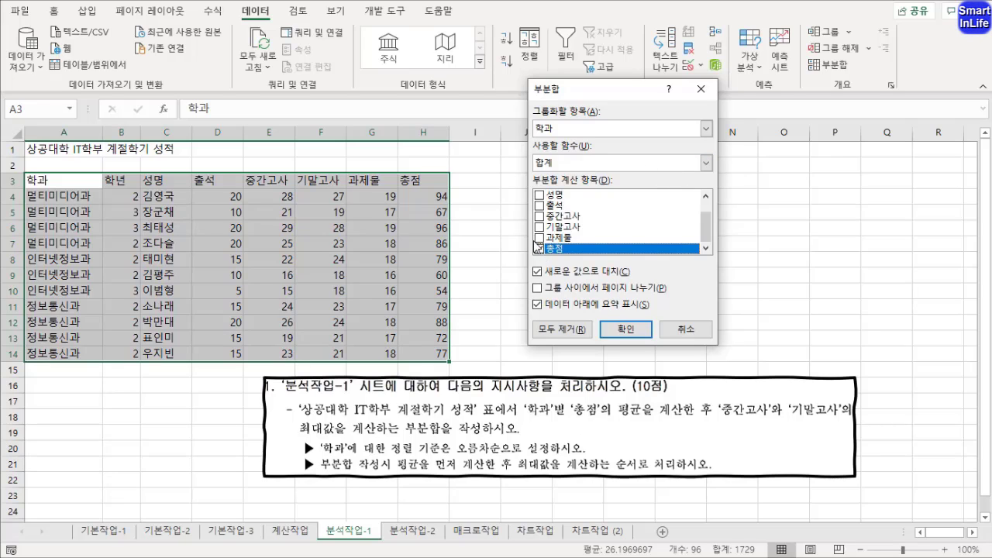
mouse_move(703, 230)
mouse_down()
mouse_move(705, 220)
mouse_move(704, 245)
mouse_move(704, 214)
mouse_move(704, 245)
mouse_up()
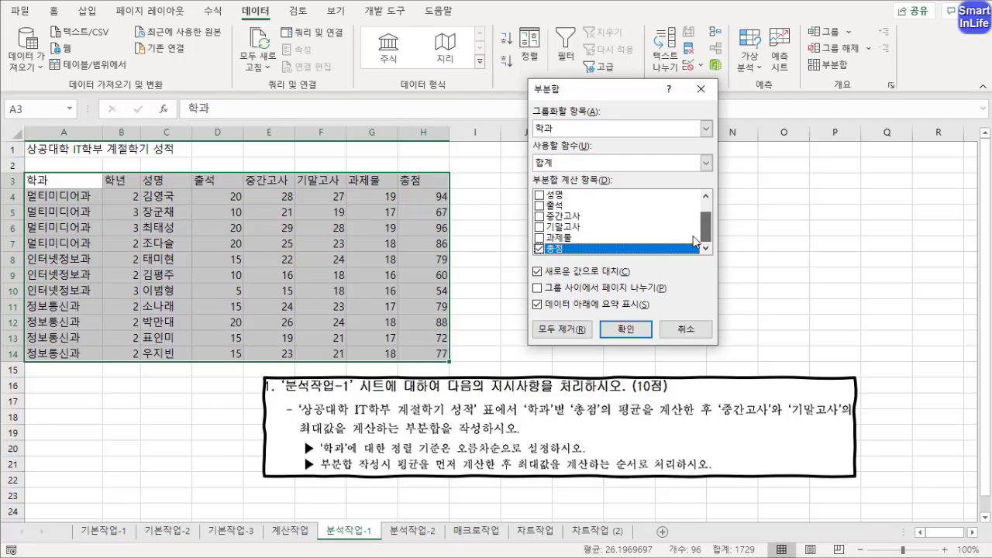
click(561, 165)
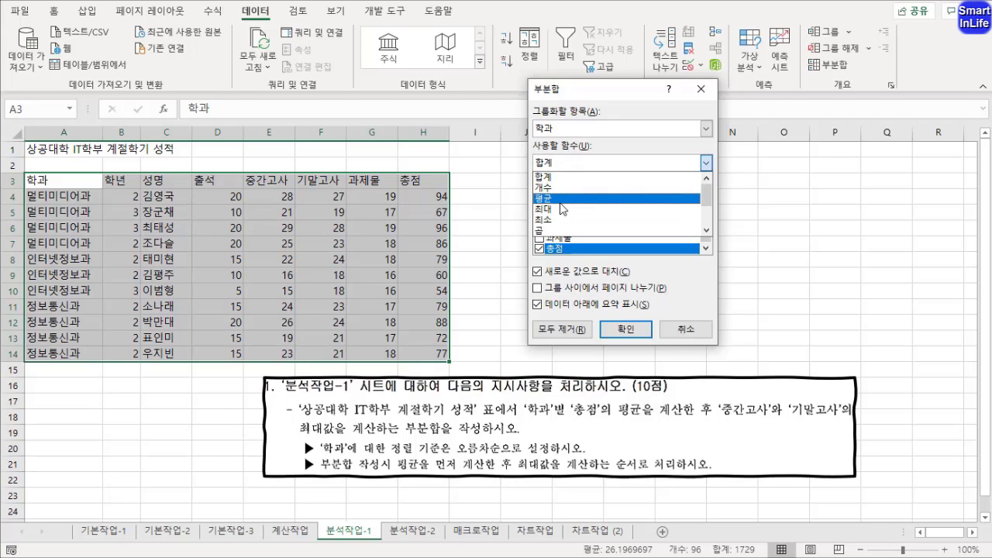
click(560, 200)
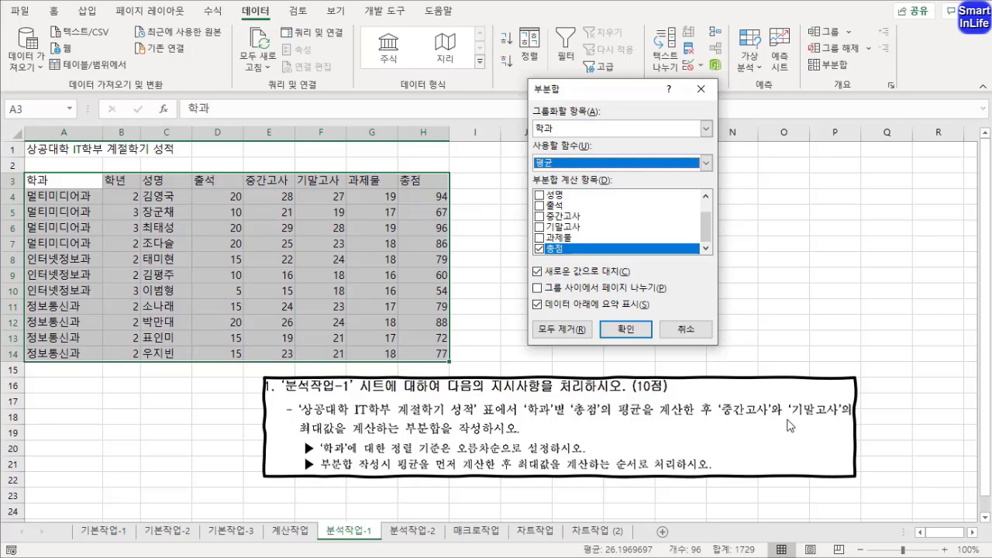
click(559, 273)
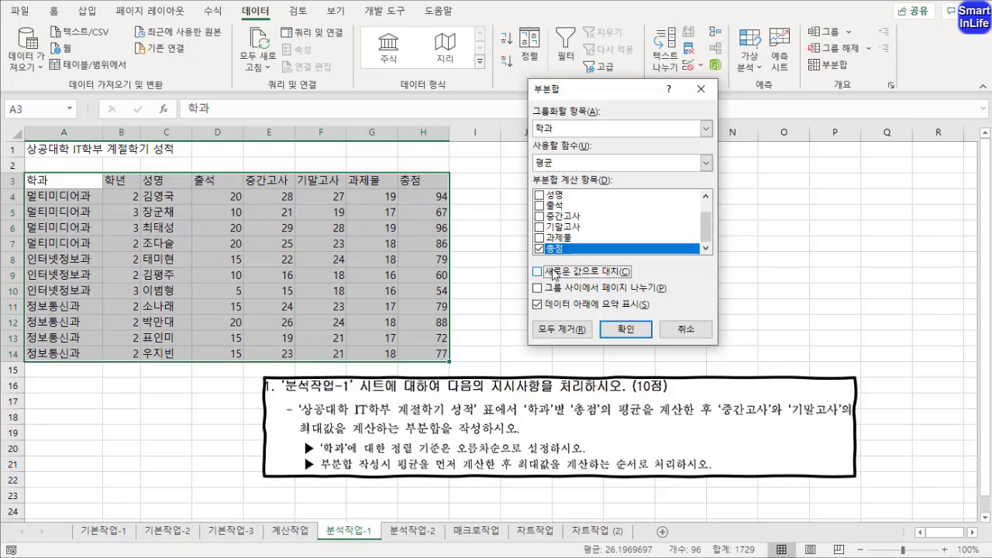
click(628, 330)
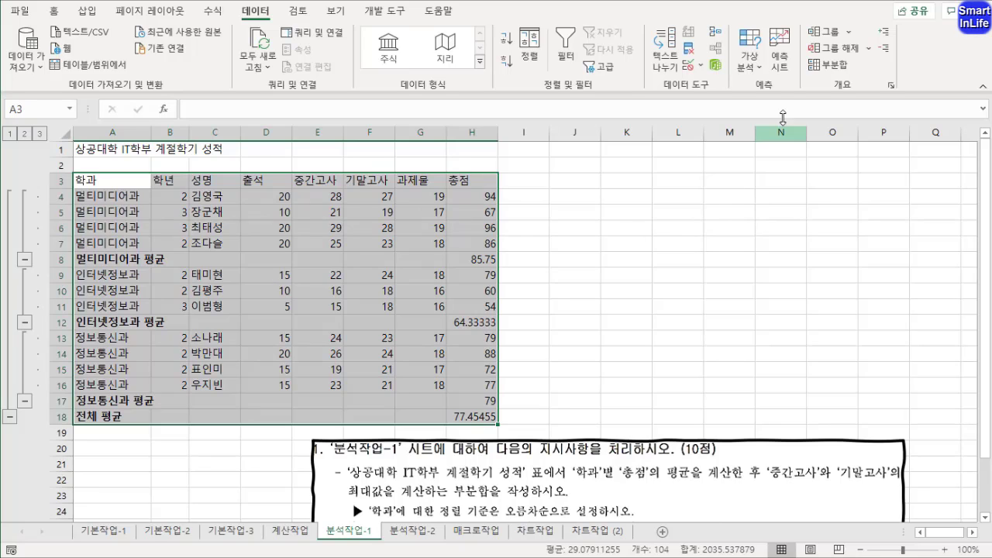
- Add a second subtotal grouped by 학과, using 최대 on 중간고사 and 기말고사 instead of 총점, with 새로운 값으로 대치 off
click(841, 72)
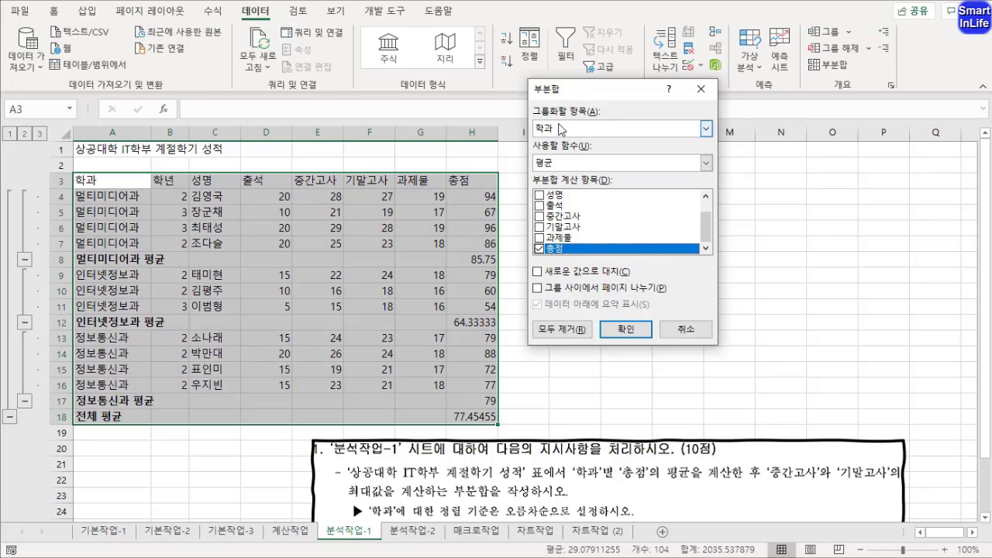
click(583, 165)
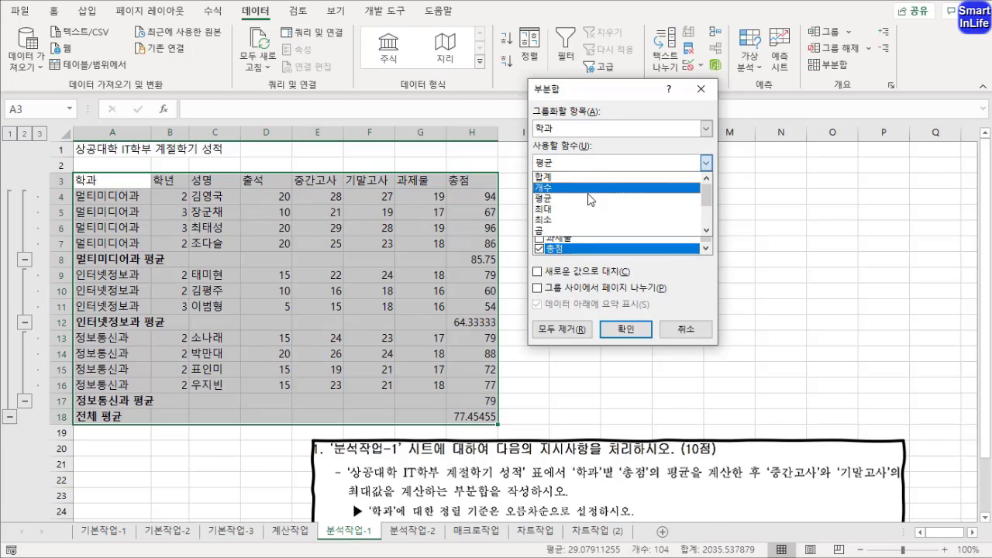
click(579, 211)
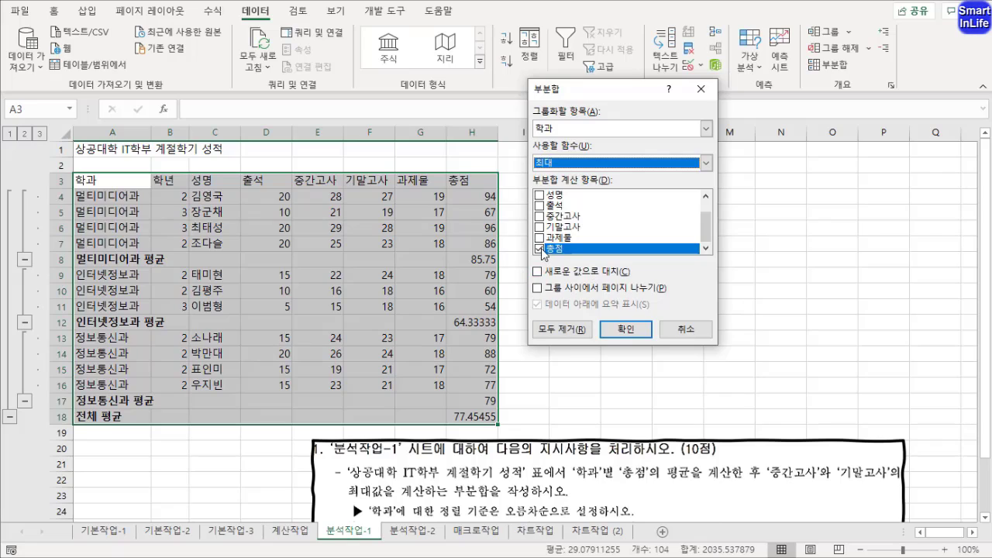
click(538, 248)
click(539, 216)
click(538, 228)
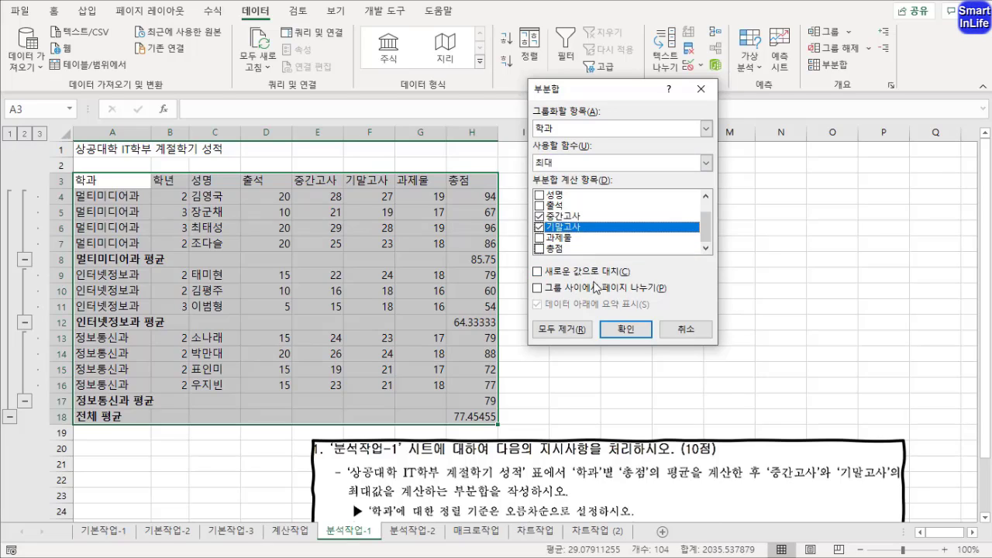
click(625, 330)
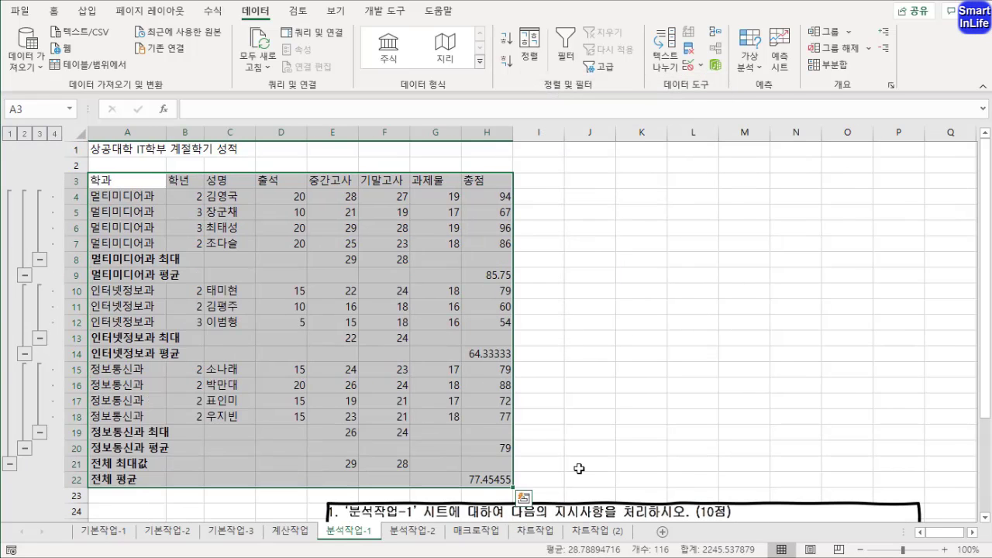
- Bring the task instructions up over the score table and compare the required subtotal order with the 최대 and 평균 rows
drag(620, 513, 673, 234)
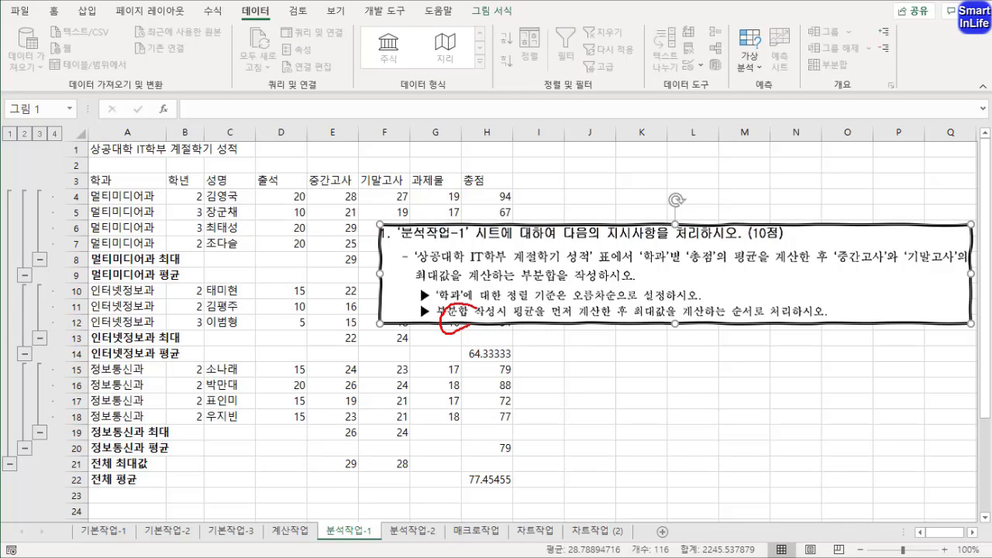
drag(544, 298, 532, 318)
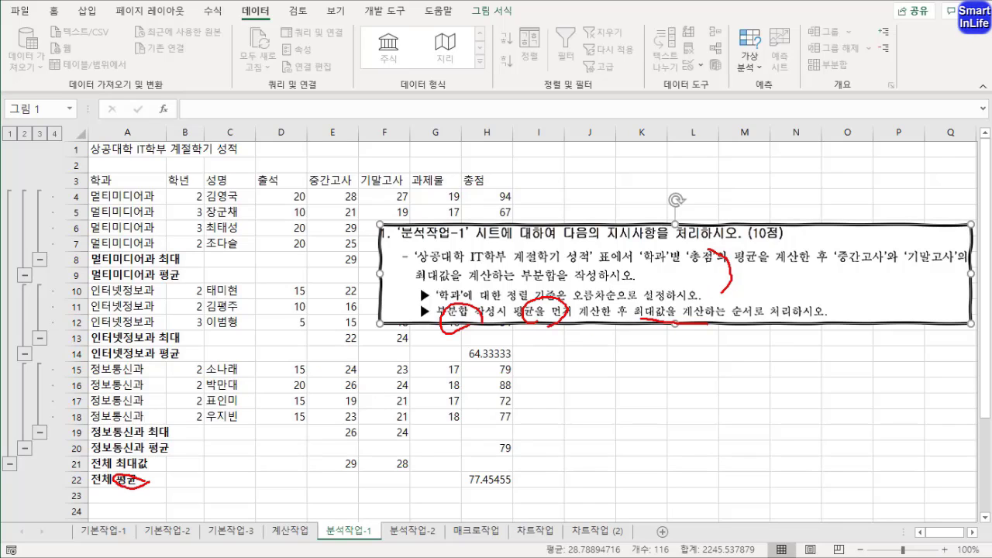
drag(153, 461, 163, 483)
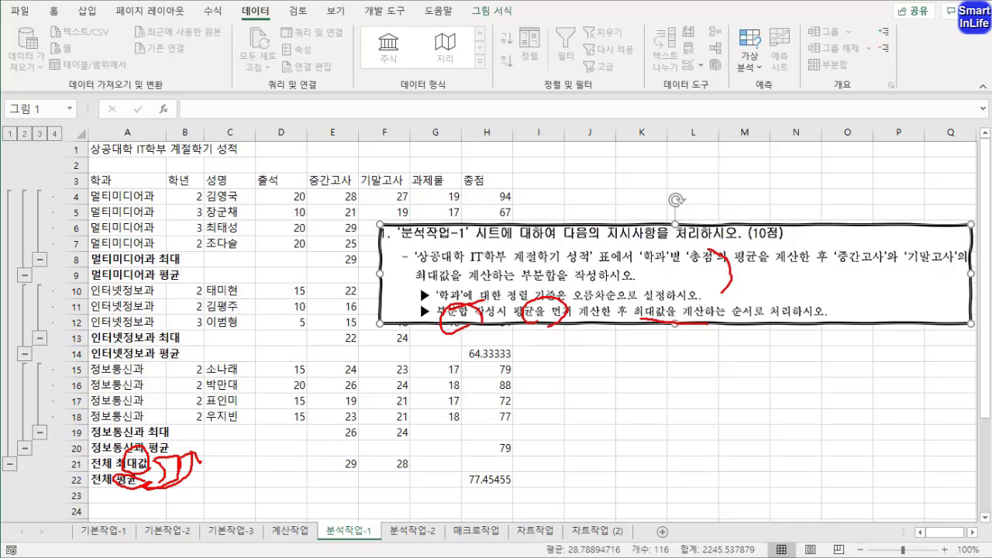
mouse_move(484, 300)
mouse_down()
mouse_move(679, 326)
mouse_move(815, 313)
mouse_up()
drag(697, 268, 795, 251)
mouse_move(576, 287)
mouse_down()
mouse_move(643, 292)
mouse_move(665, 311)
mouse_up()
drag(676, 247, 702, 311)
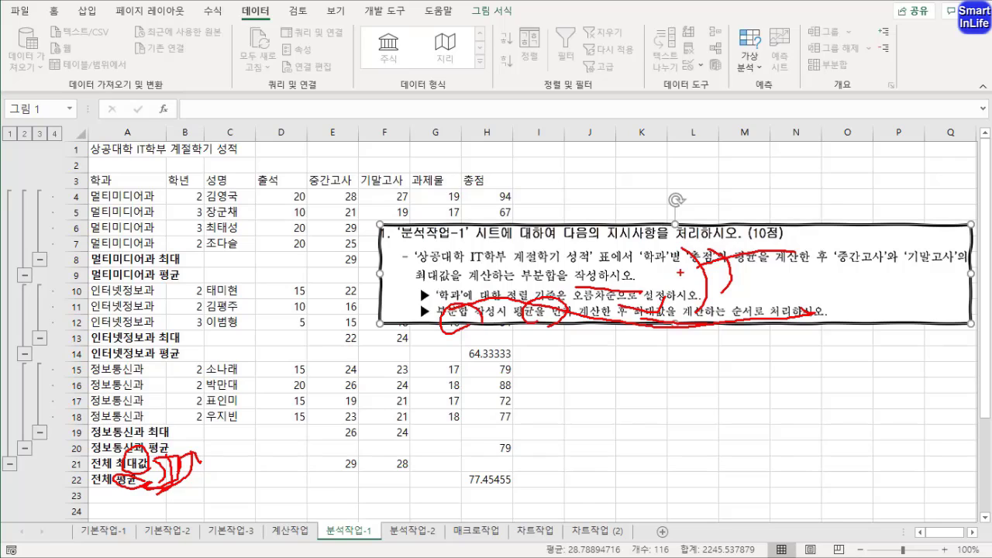
drag(680, 272, 760, 268)
key(Escape)
mouse_move(507, 245)
mouse_down()
mouse_move(697, 250)
mouse_move(722, 267)
mouse_move(667, 255)
mouse_move(506, 268)
mouse_up()
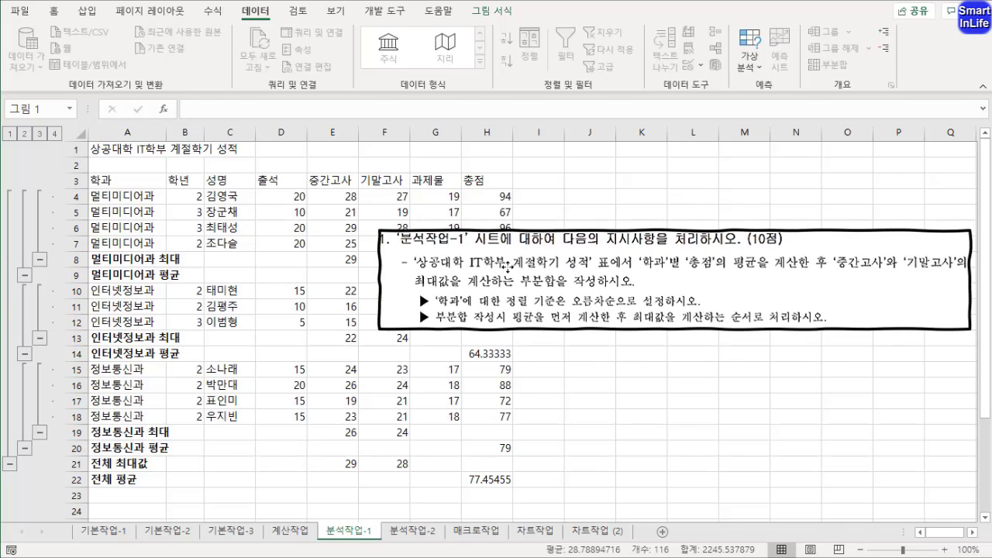
drag(459, 303, 311, 315)
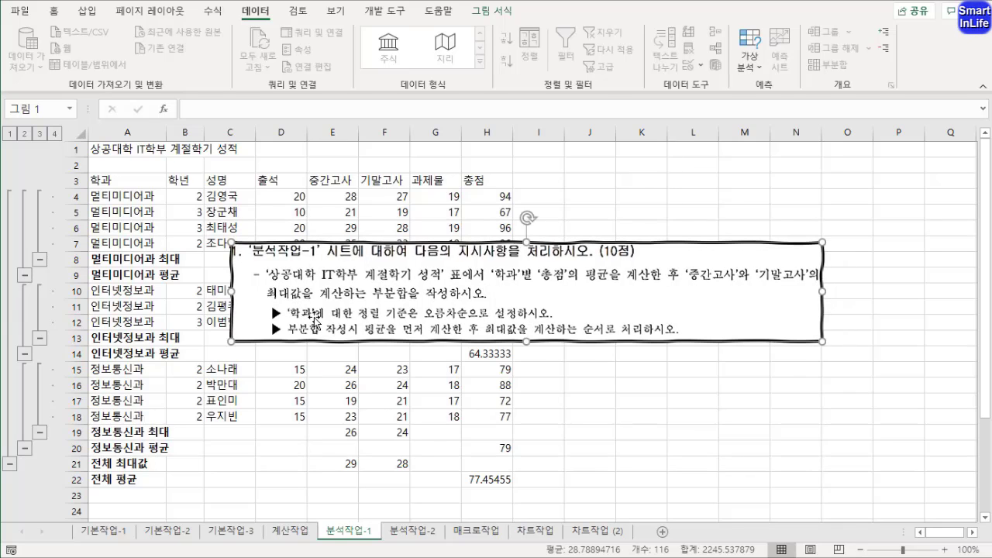
- On sheet 분석작업-2, select the 수익합계 table G16:J25 including its header row and 구분 column
click(416, 533)
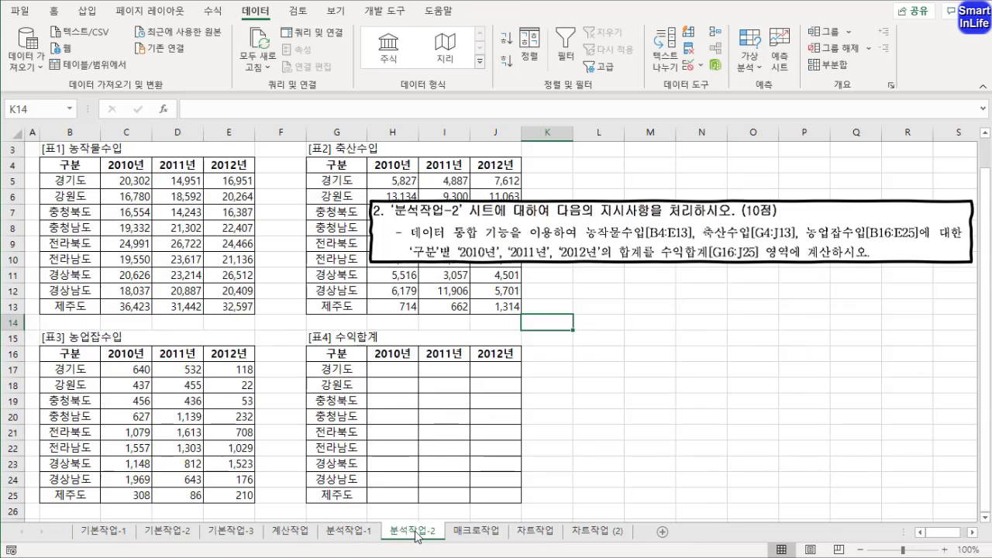
drag(524, 249, 493, 247)
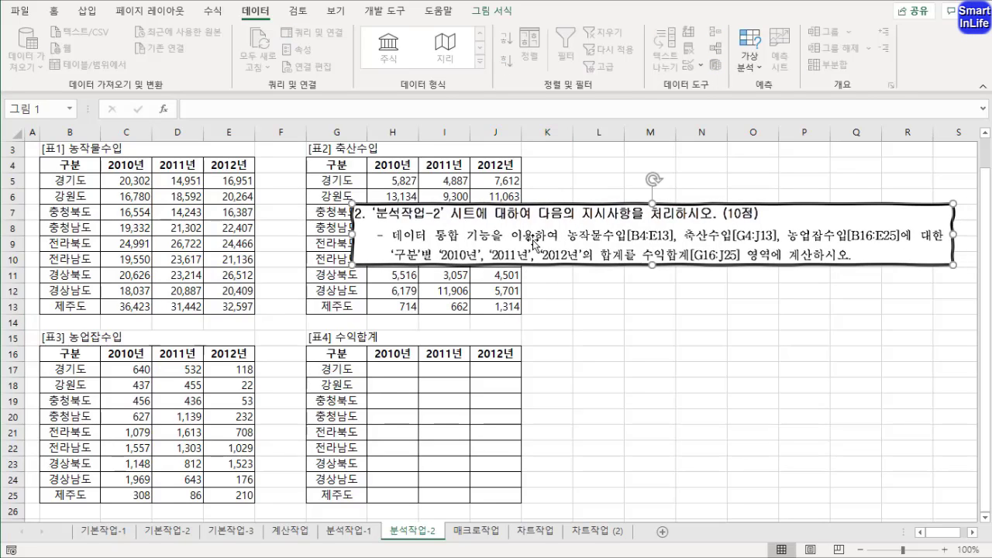
drag(345, 355, 488, 490)
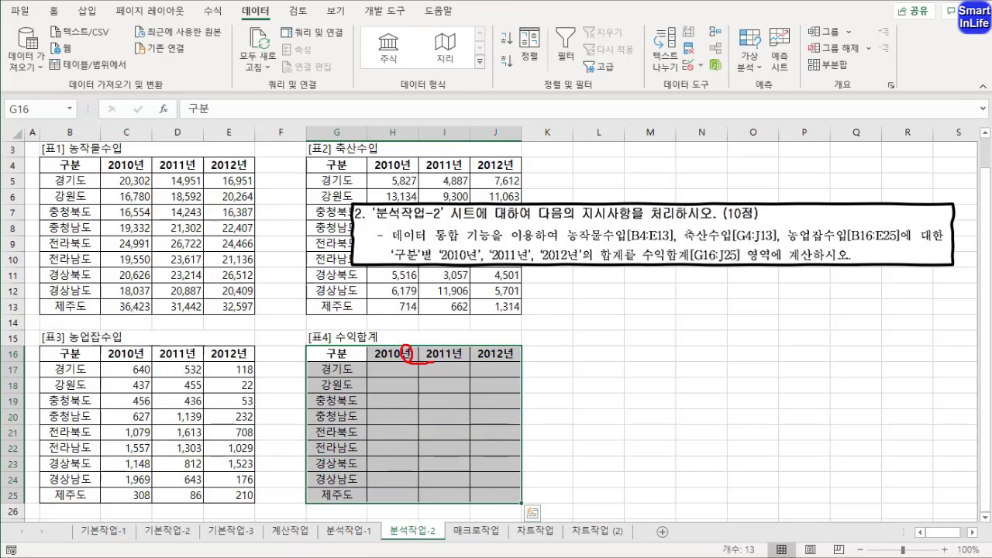
mouse_move(365, 423)
mouse_down()
mouse_move(317, 432)
mouse_move(347, 454)
mouse_up()
key(Escape)
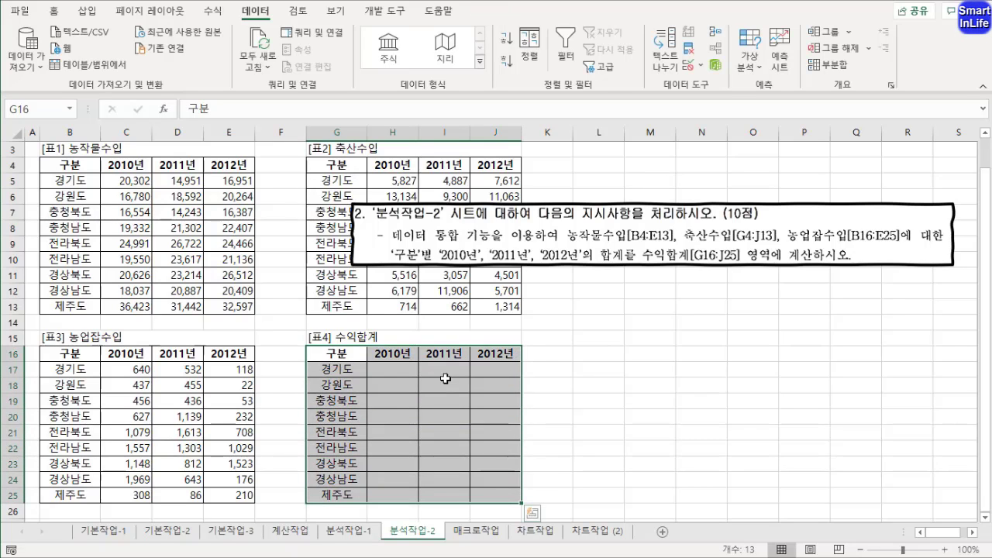
- Start a data consolidation (통합) with 합계 as the function, placing its dialog clear of the task instructions
click(716, 34)
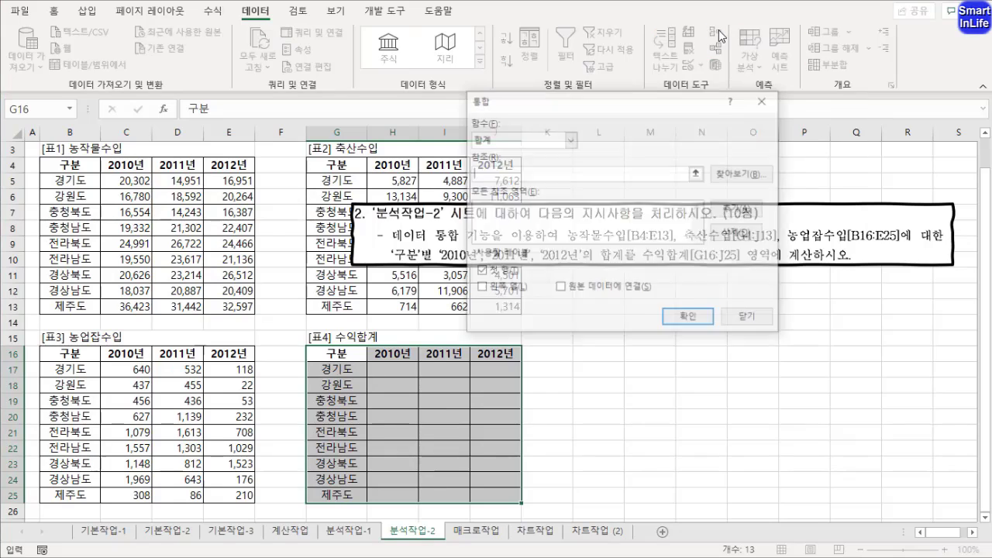
drag(642, 175, 624, 281)
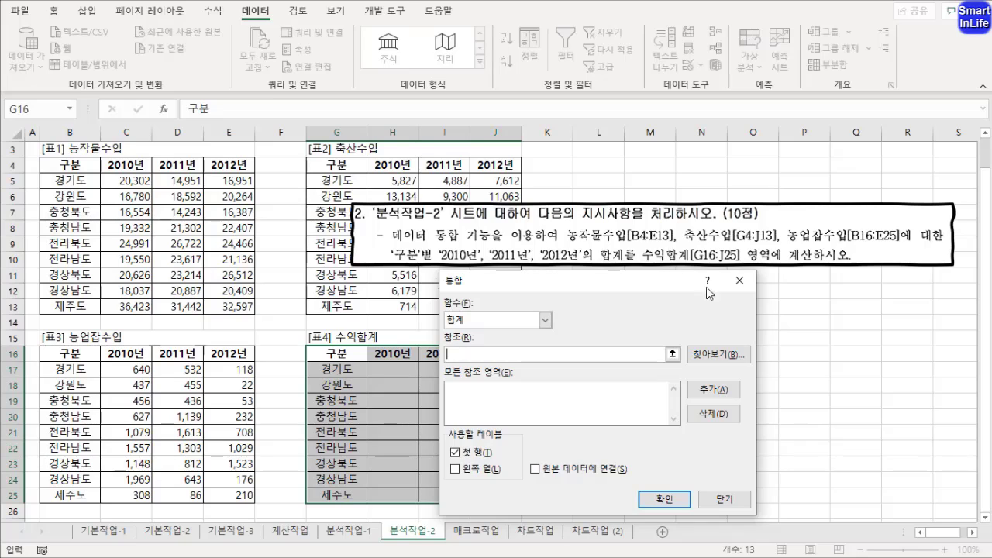
drag(646, 287, 767, 184)
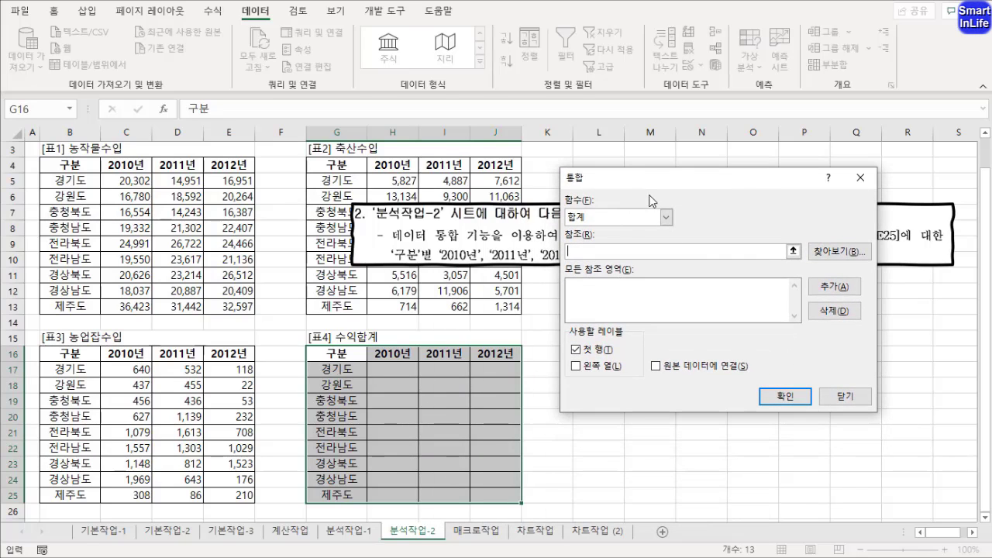
mouse_move(660, 183)
mouse_down()
mouse_move(642, 263)
mouse_move(581, 247)
mouse_move(648, 268)
mouse_up()
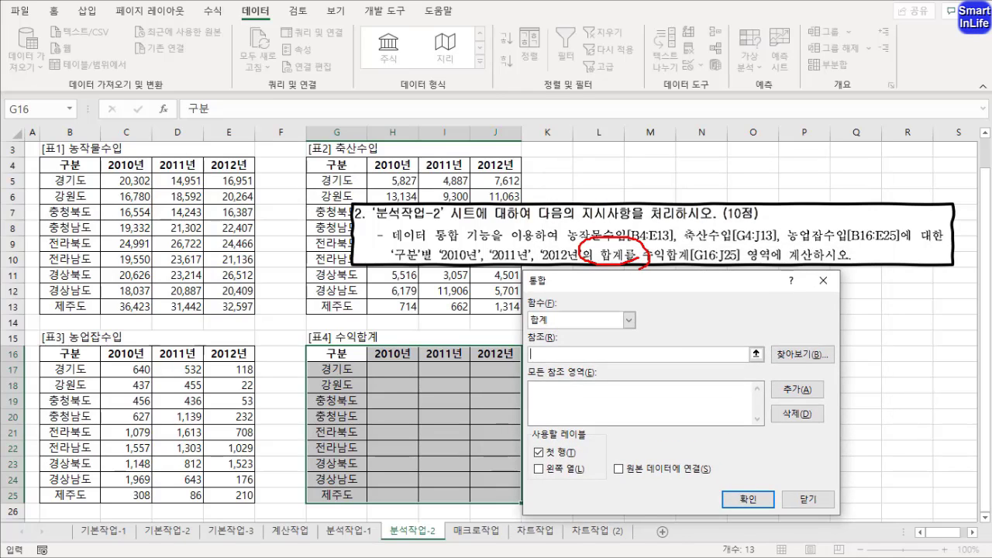
mouse_move(572, 335)
mouse_down()
mouse_move(509, 314)
mouse_move(562, 332)
mouse_up()
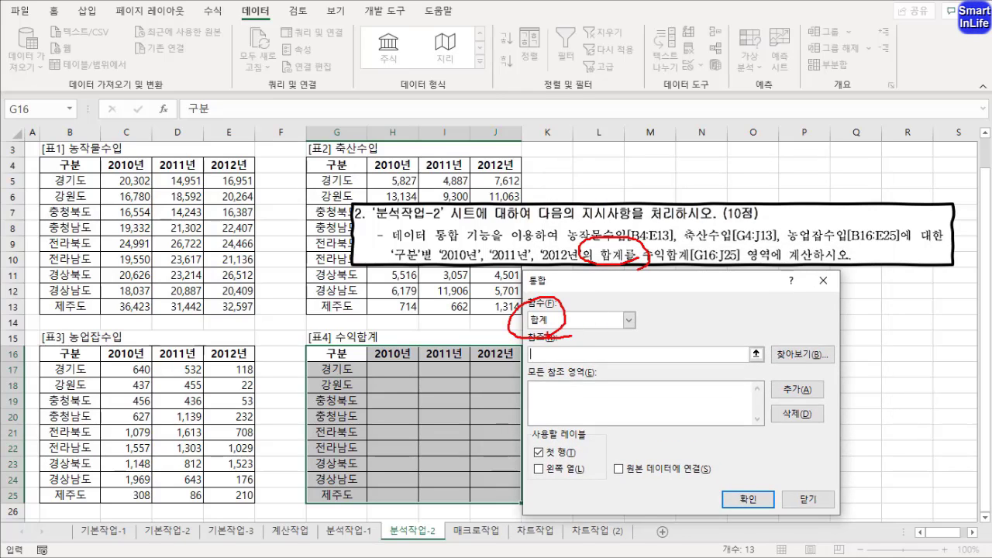
key(Escape)
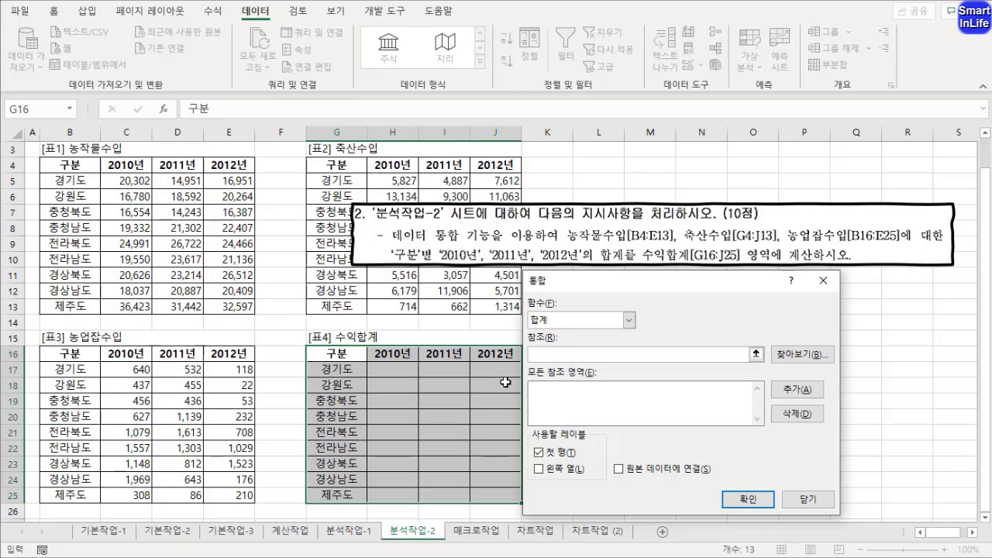
- Add B4:E13, G4:J13 and B16:E25 as the reference ranges of the consolidation
drag(77, 164, 229, 306)
click(796, 389)
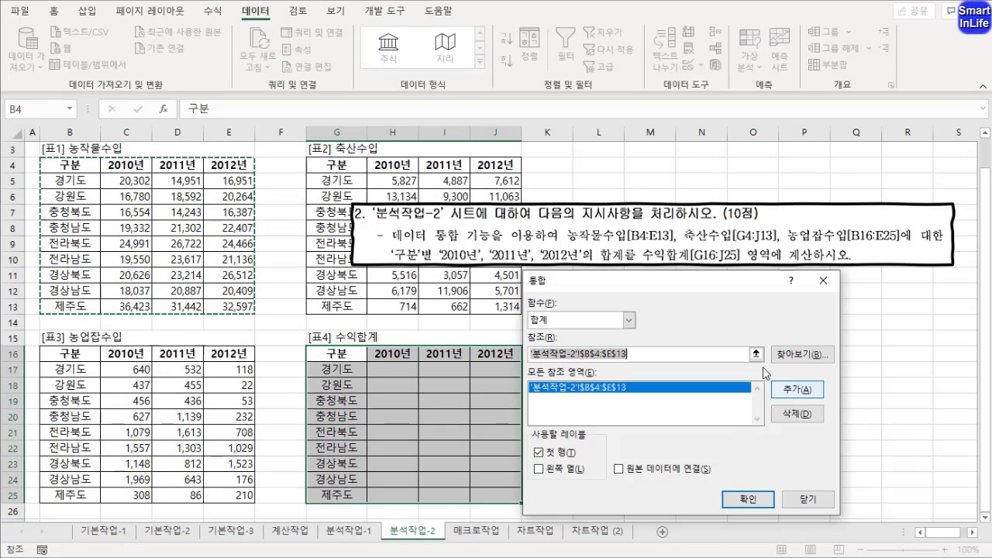
drag(337, 165, 496, 307)
click(782, 389)
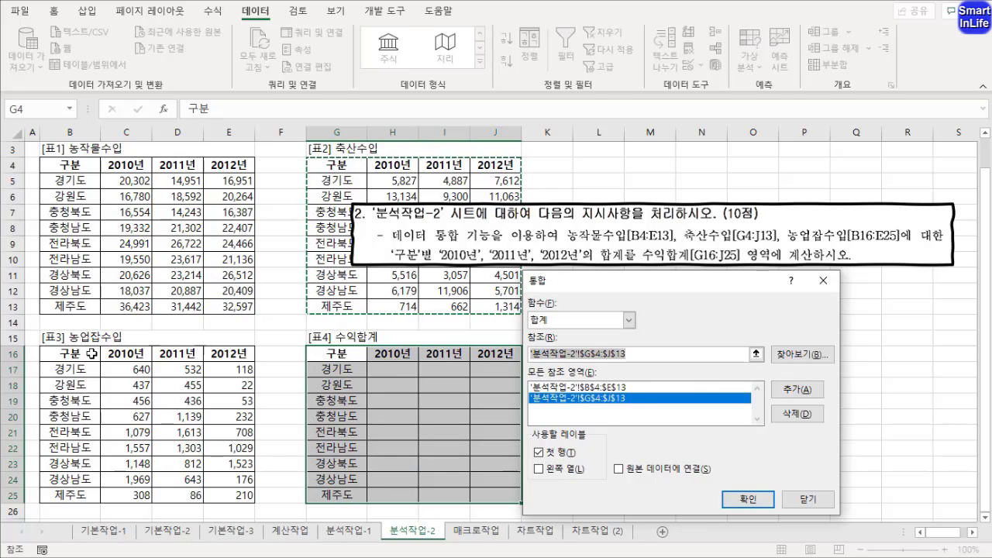
drag(70, 353, 233, 499)
click(791, 390)
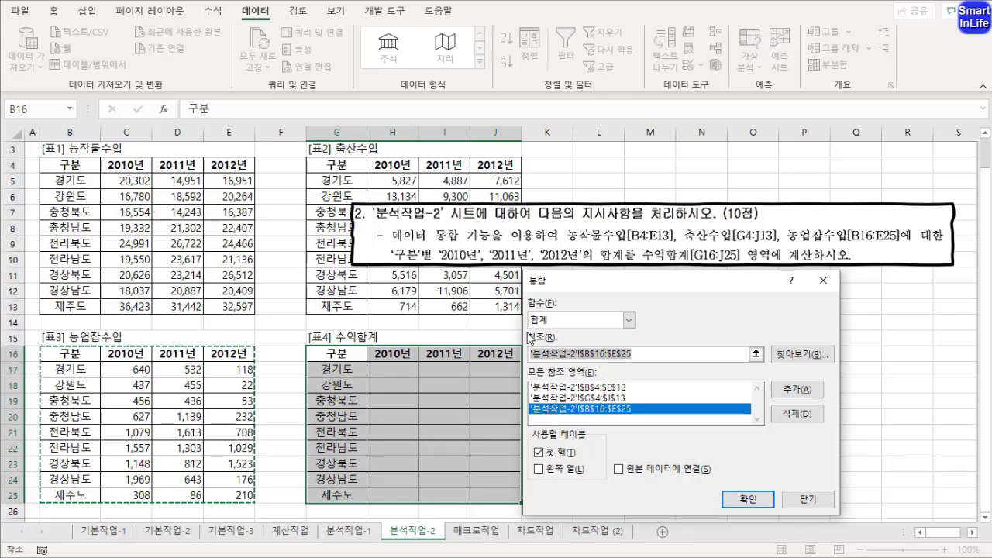
- Enable 왼쪽 열 labels alongside 첫 행 and run the consolidation into the 수익합계 table
drag(593, 288, 589, 249)
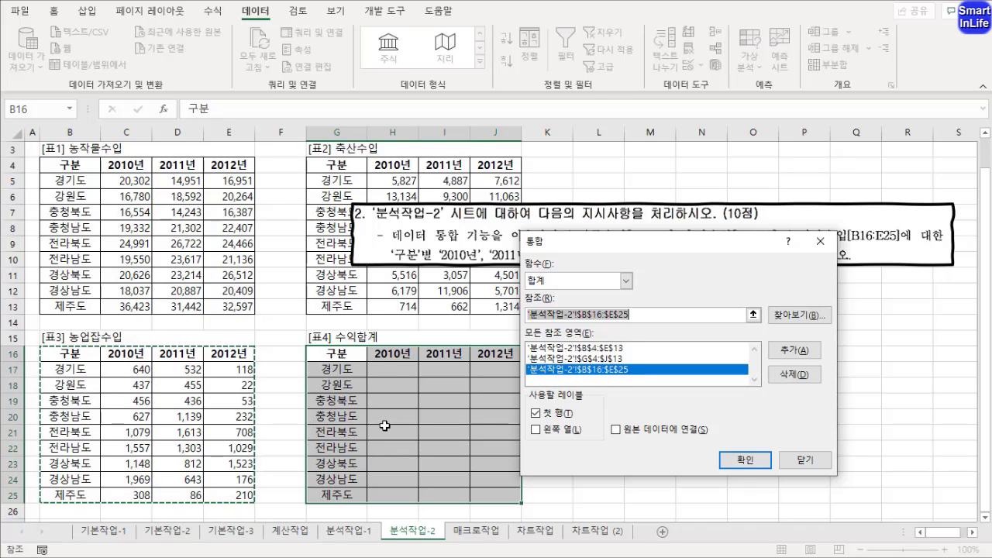
click(544, 430)
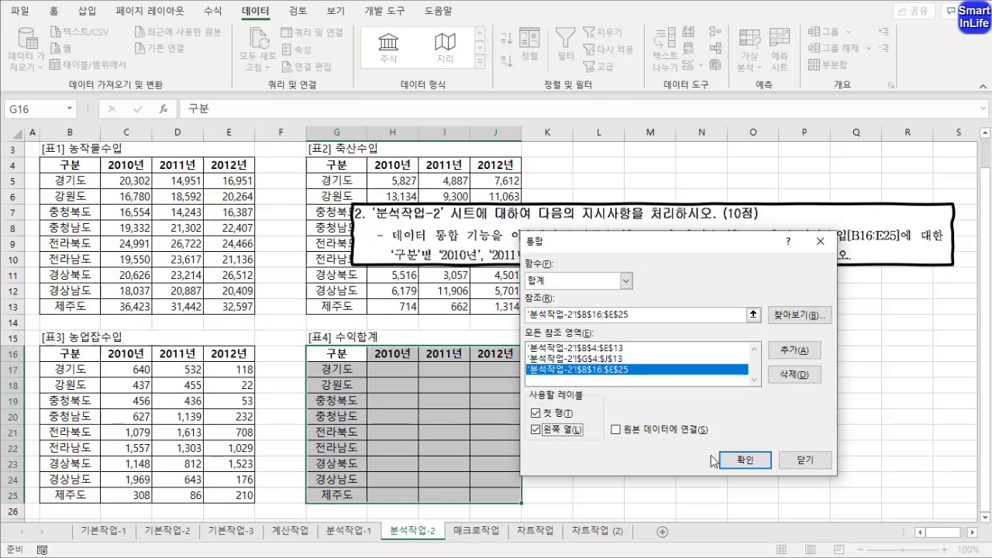
click(741, 460)
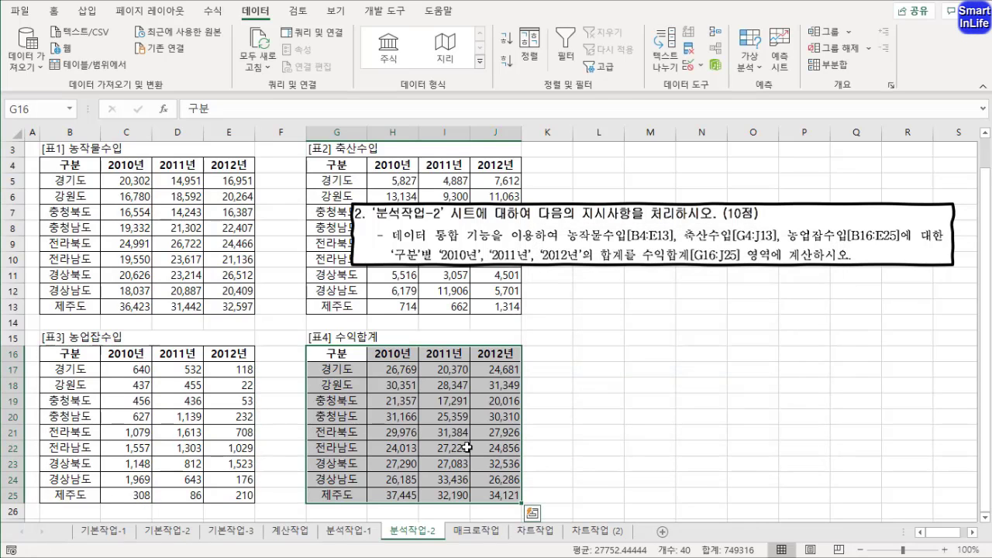
click(557, 368)
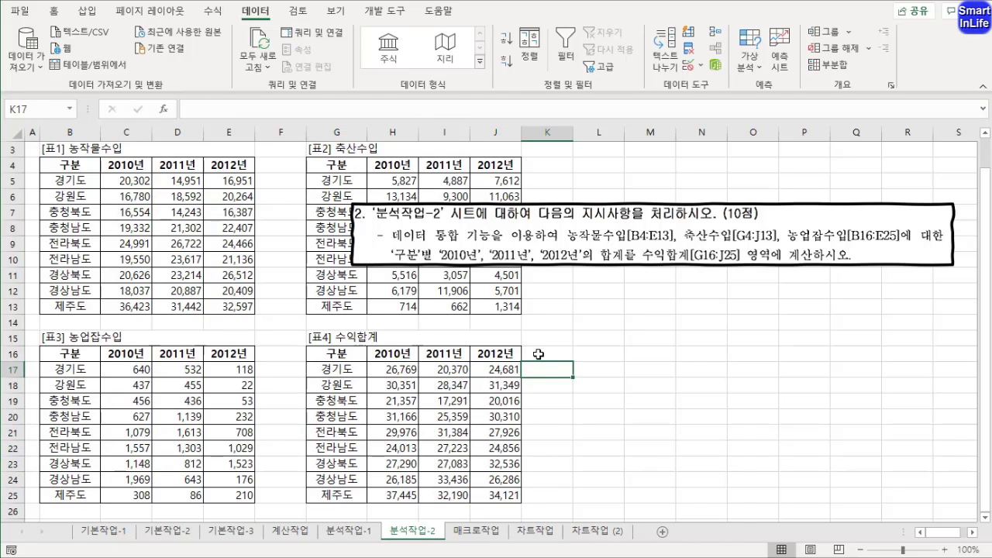
- Review the subtotals on sheet 분석작업-1 and return to sheet 분석작업-2
click(355, 534)
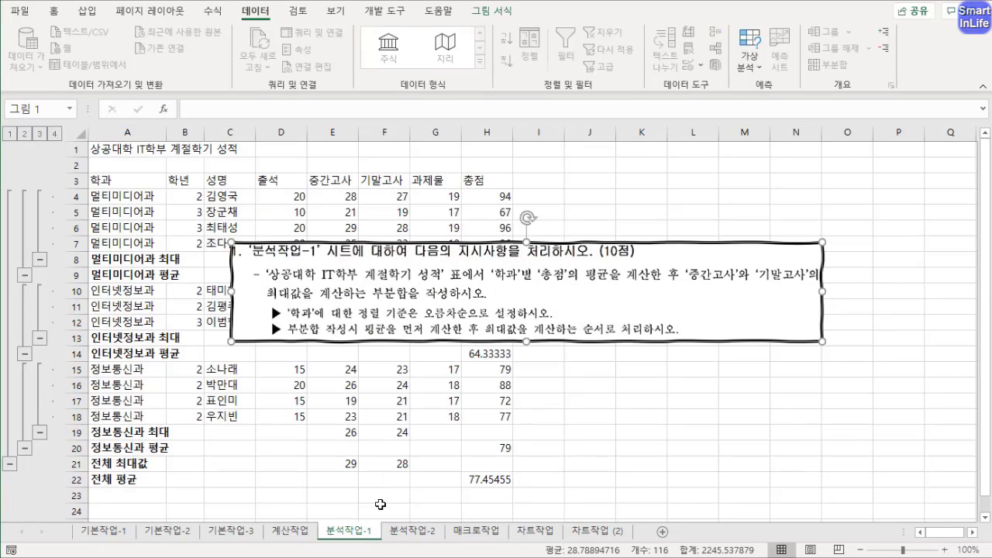
click(411, 533)
click(565, 332)
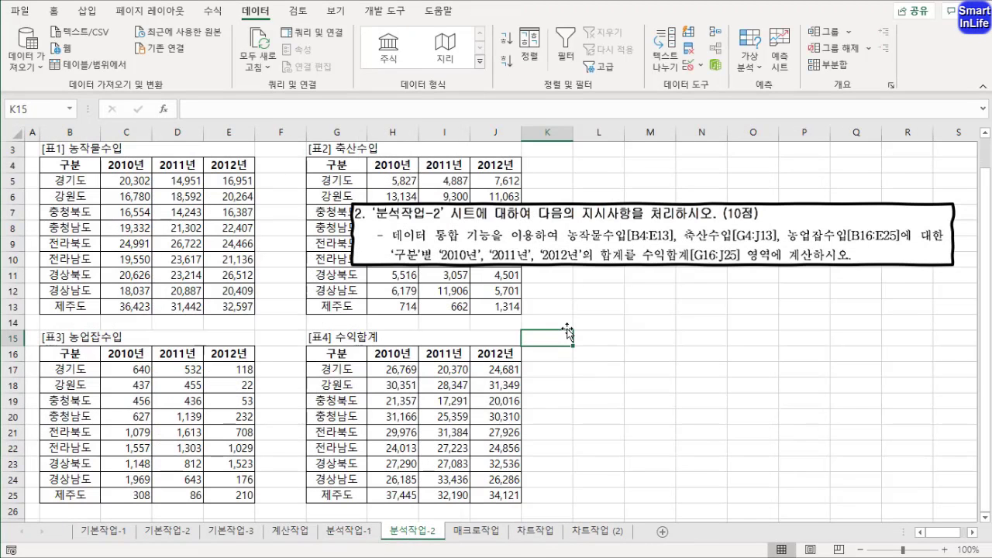